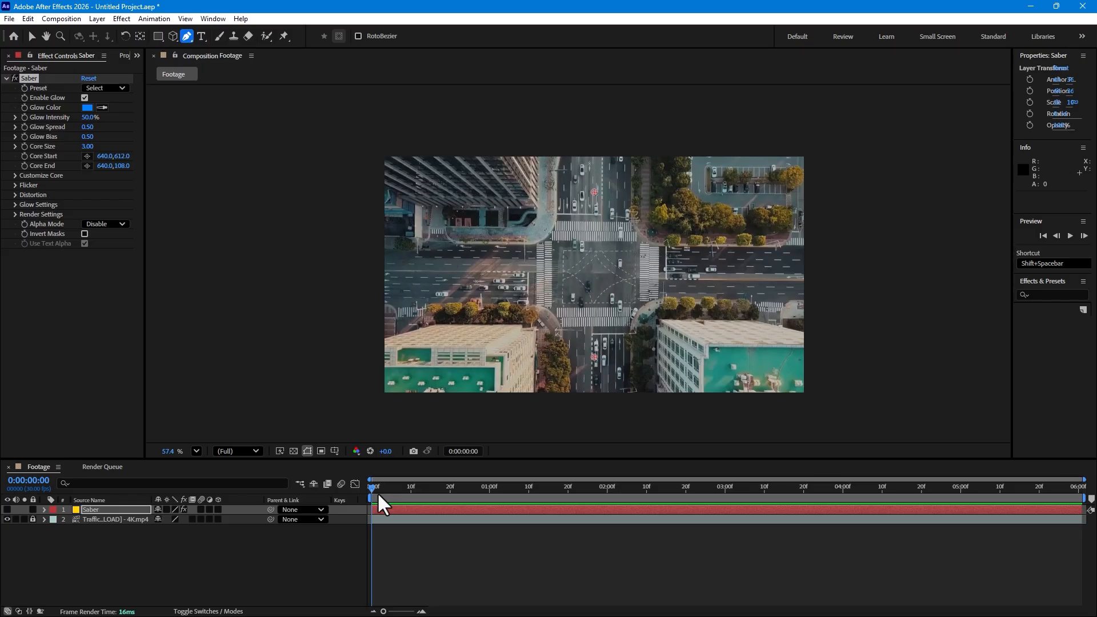
Draw an open mask path on the Saber layer with the Pen tool, entering above the frame, curving at the intersection and exiting past its right edge
drag(378, 492, 917, 466)
key(Home)
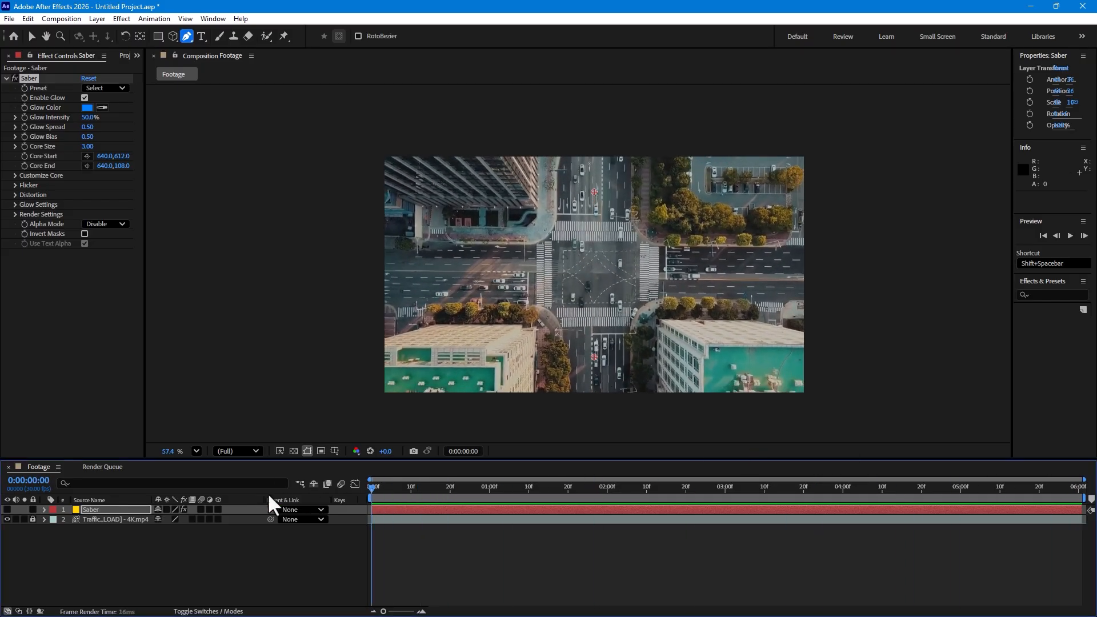
click(592, 130)
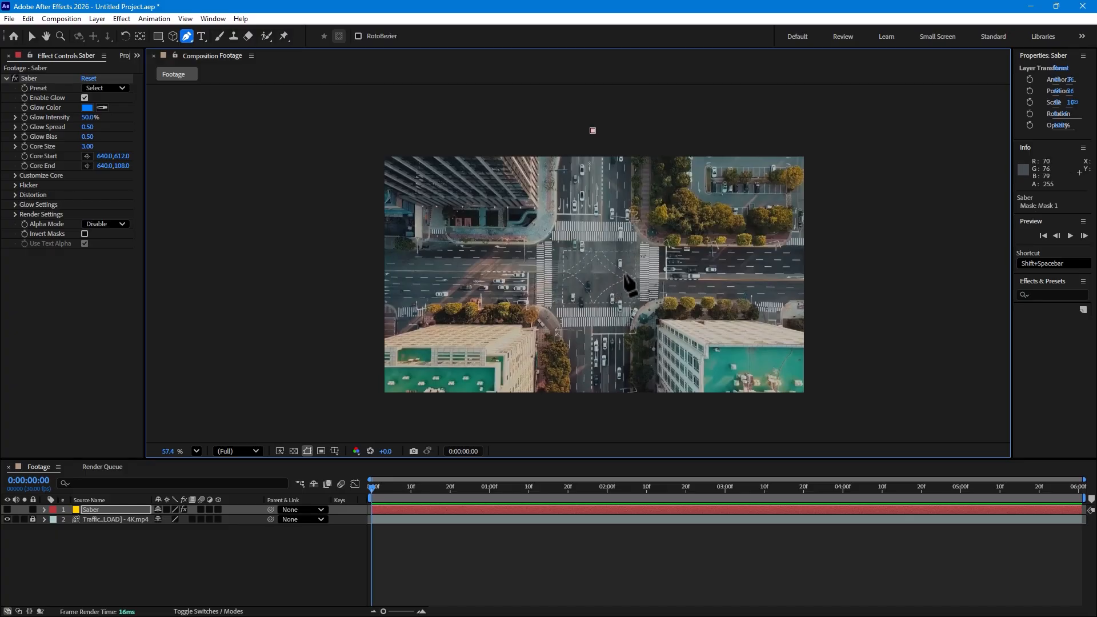
drag(613, 278, 660, 280)
click(884, 271)
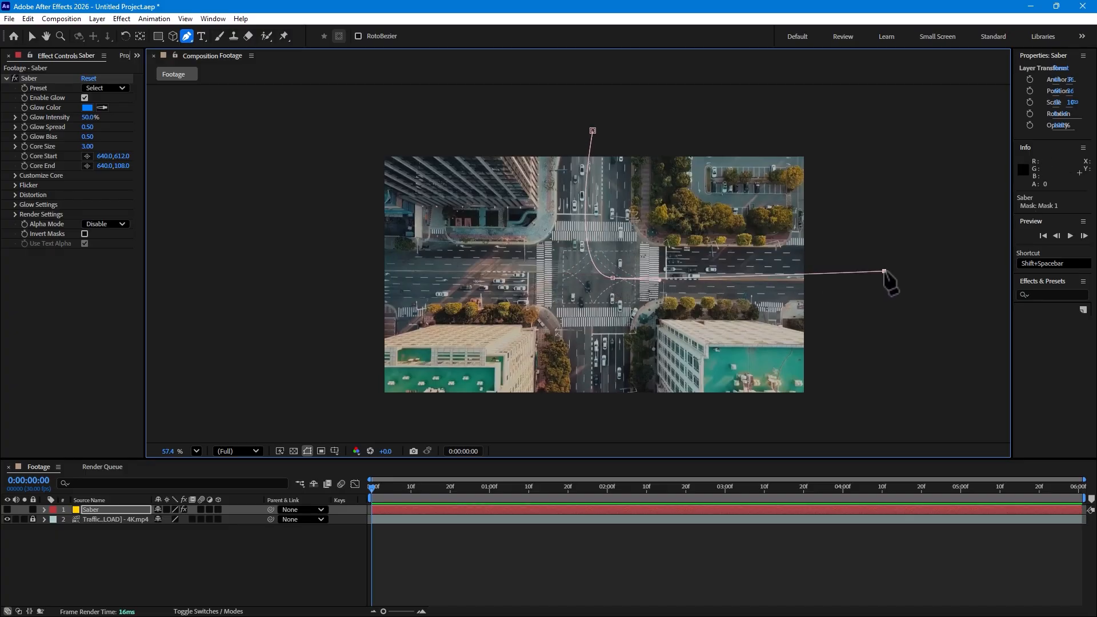
drag(884, 272, 892, 280)
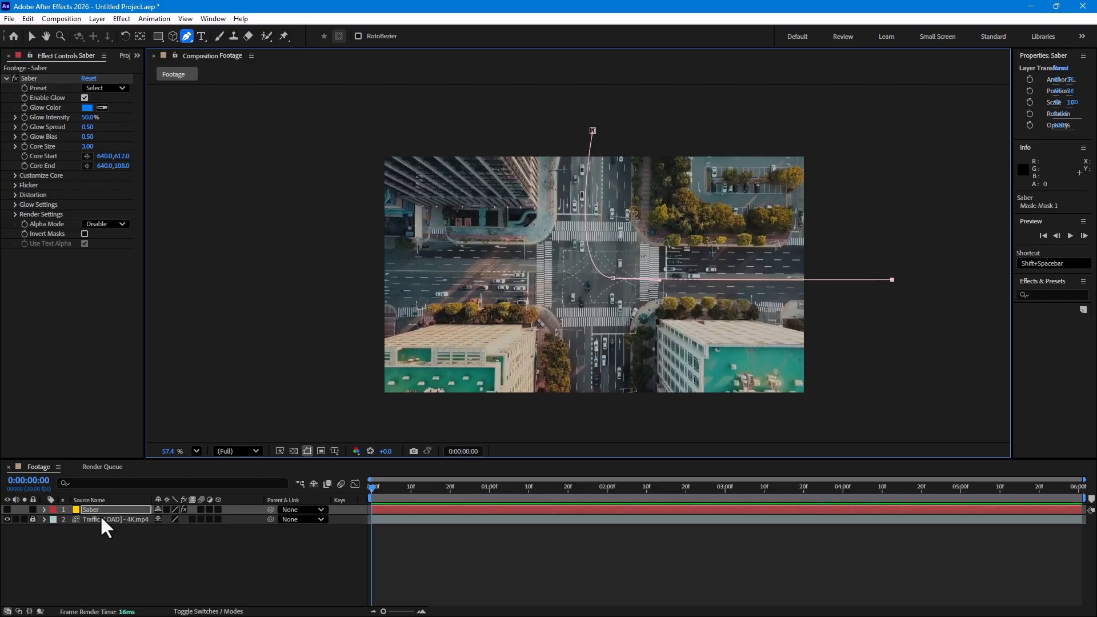
Make the Saber layer visible and set its blending mode to Add
click(7, 509)
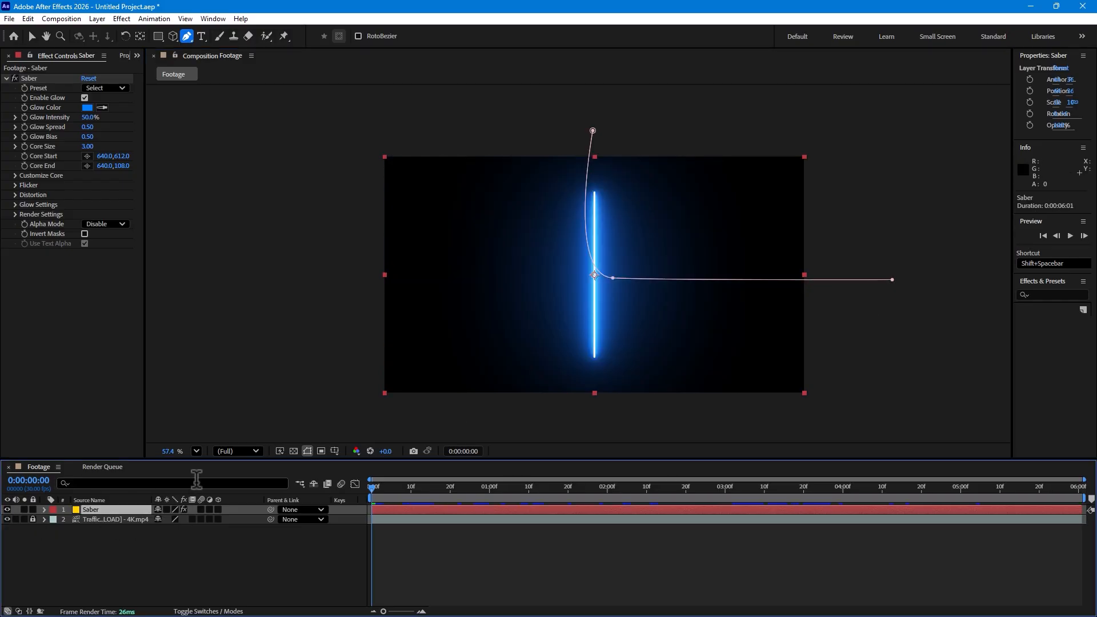
key(F4)
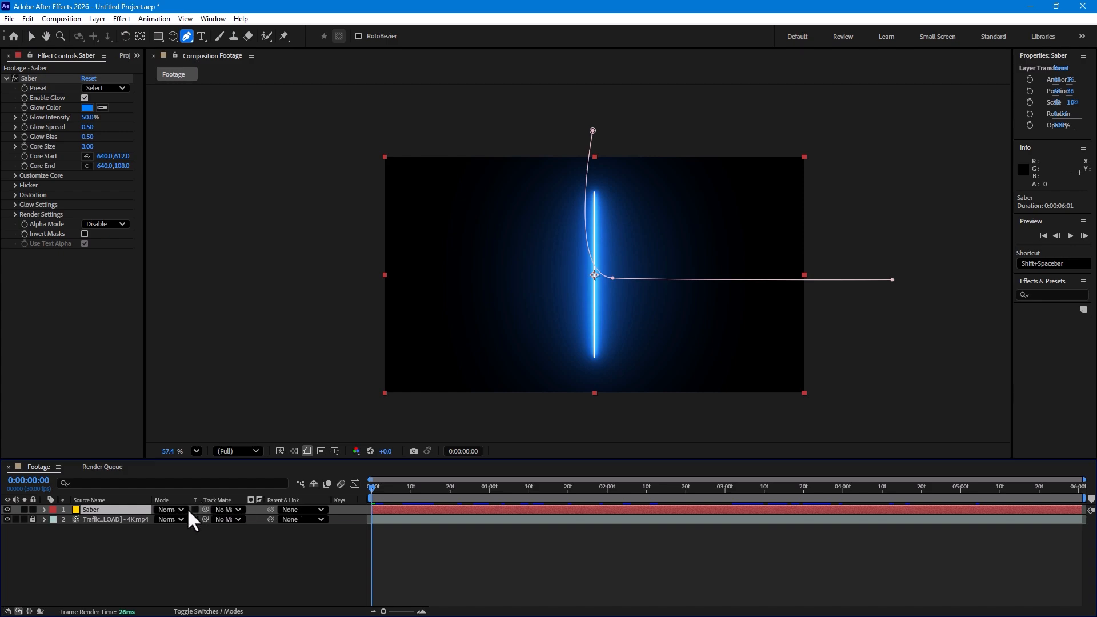
click(171, 509)
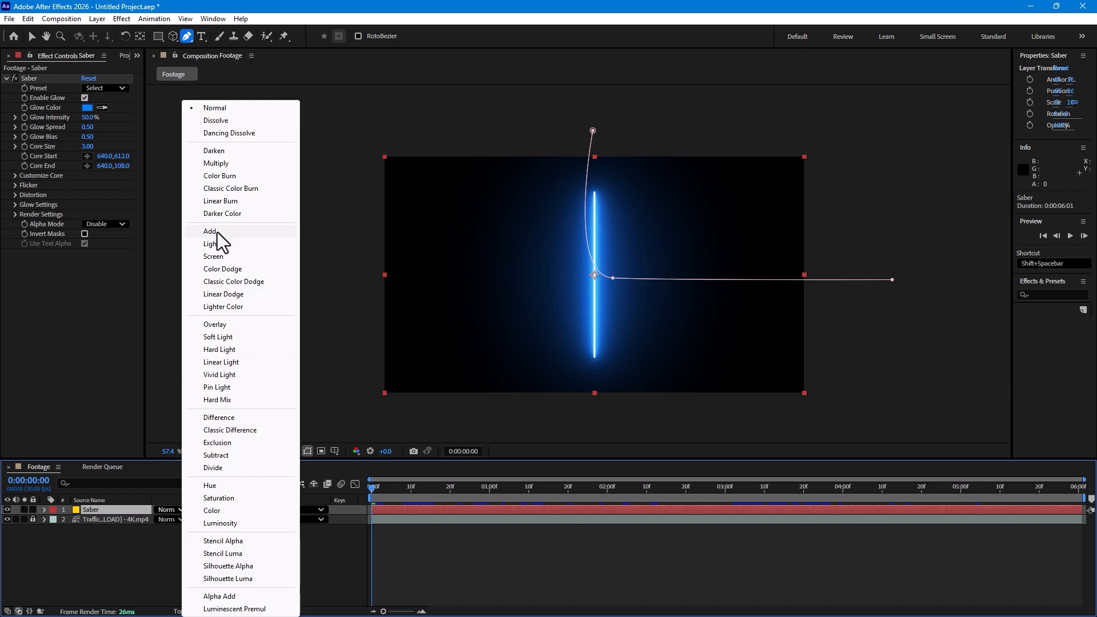
click(217, 232)
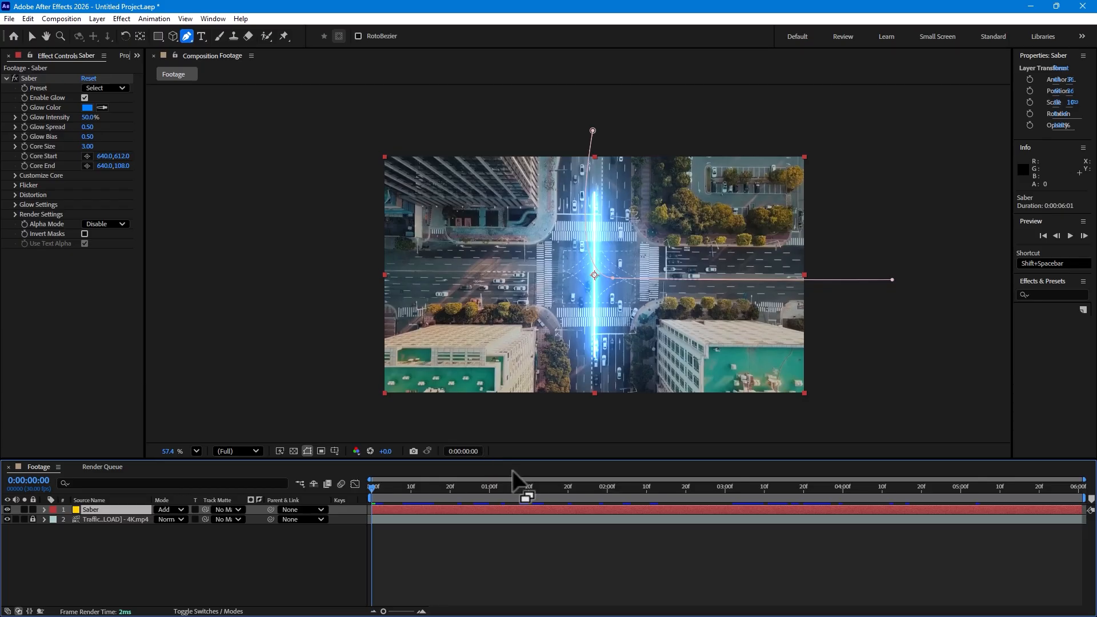
Set the Saber effect's Core Type to Layer Masks so the beam follows the drawn path
click(13, 174)
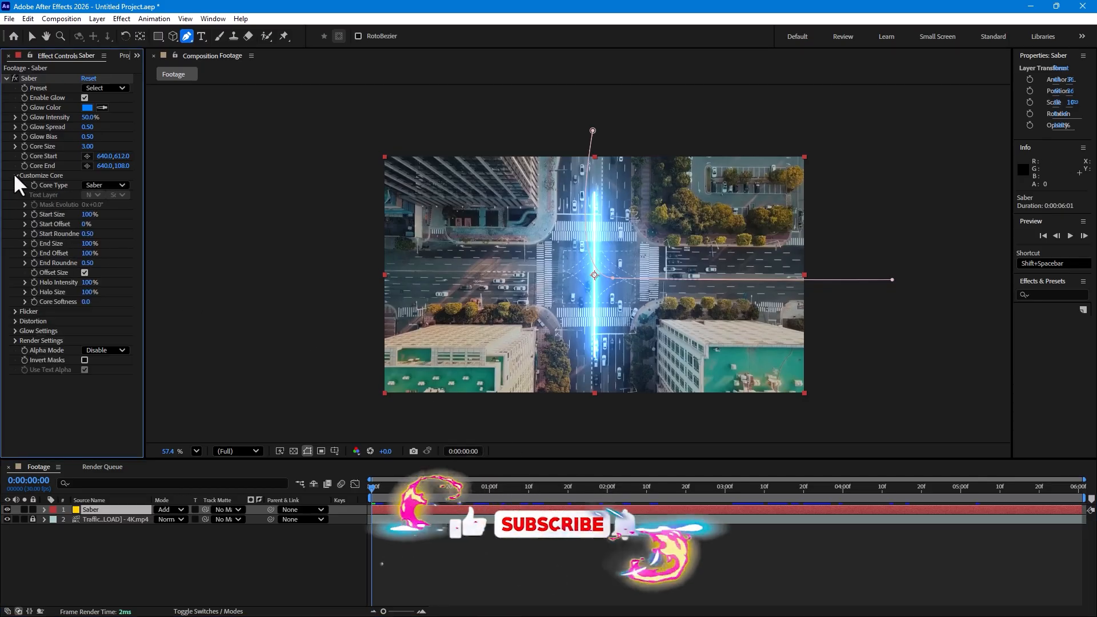
click(106, 185)
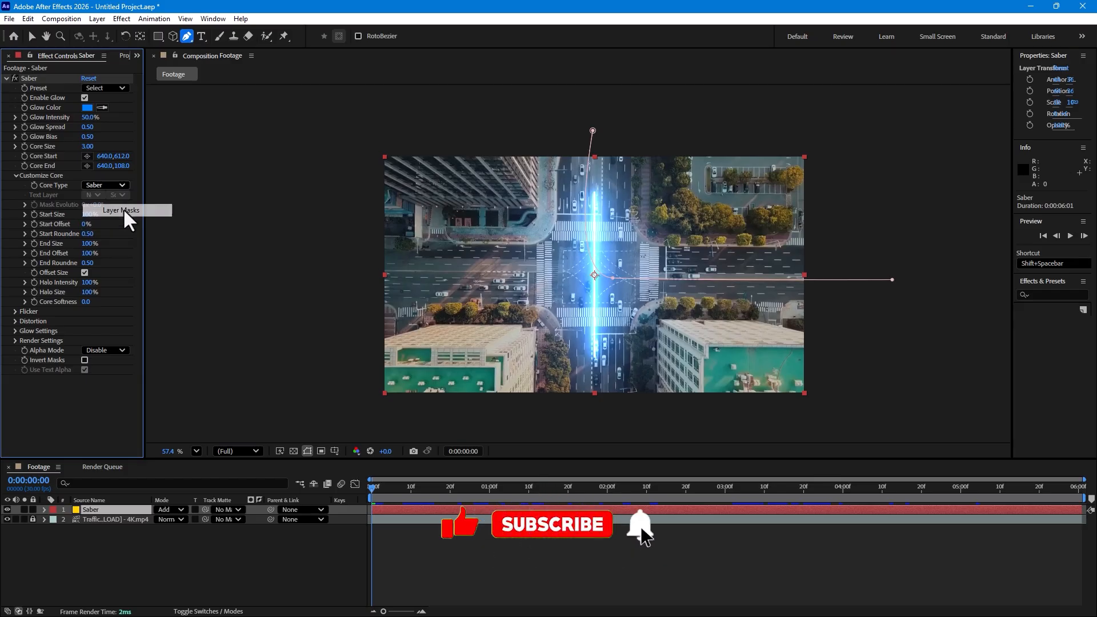
click(122, 209)
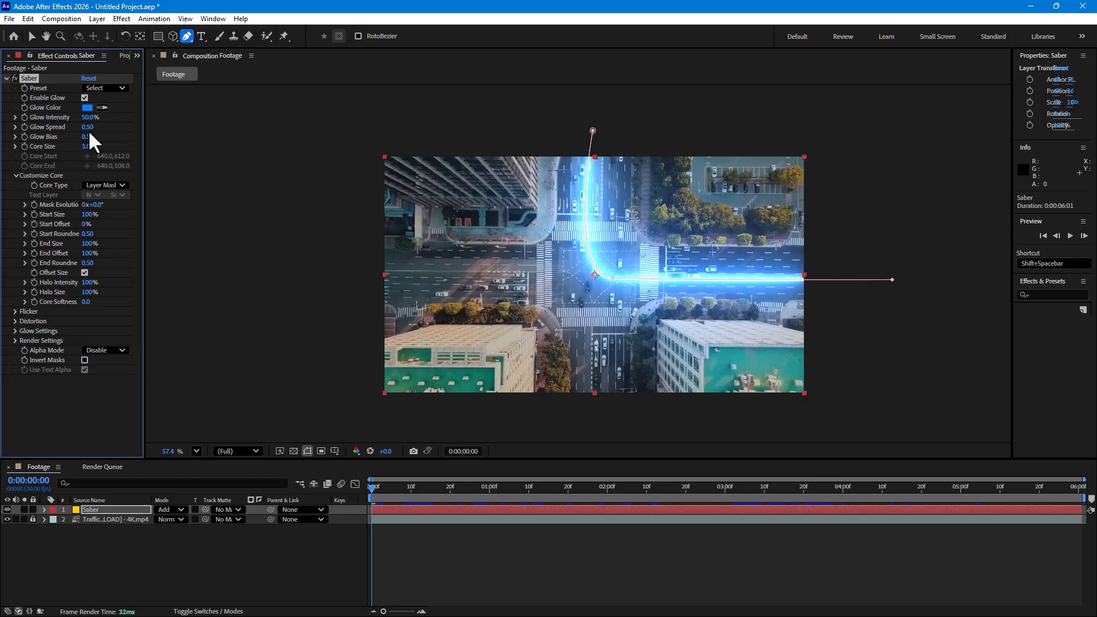
Thin the beam by setting Glow Spread to 0.23, Glow Bias to 0.08 and Core Size to 0.75
drag(86, 127, 87, 277)
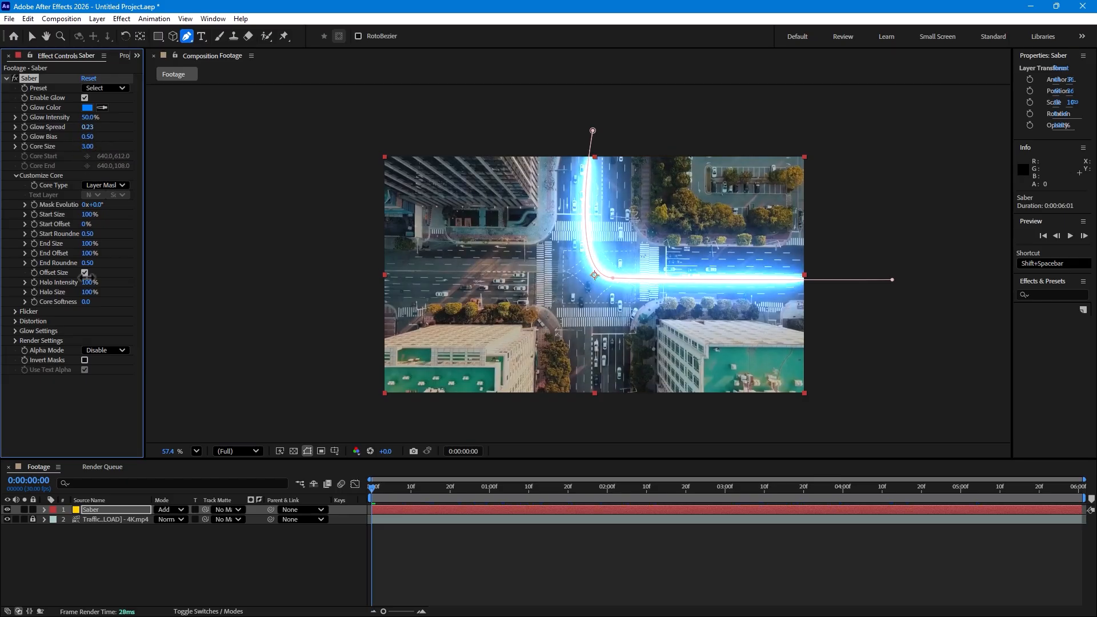
drag(87, 138, 94, 385)
drag(86, 150, 100, 290)
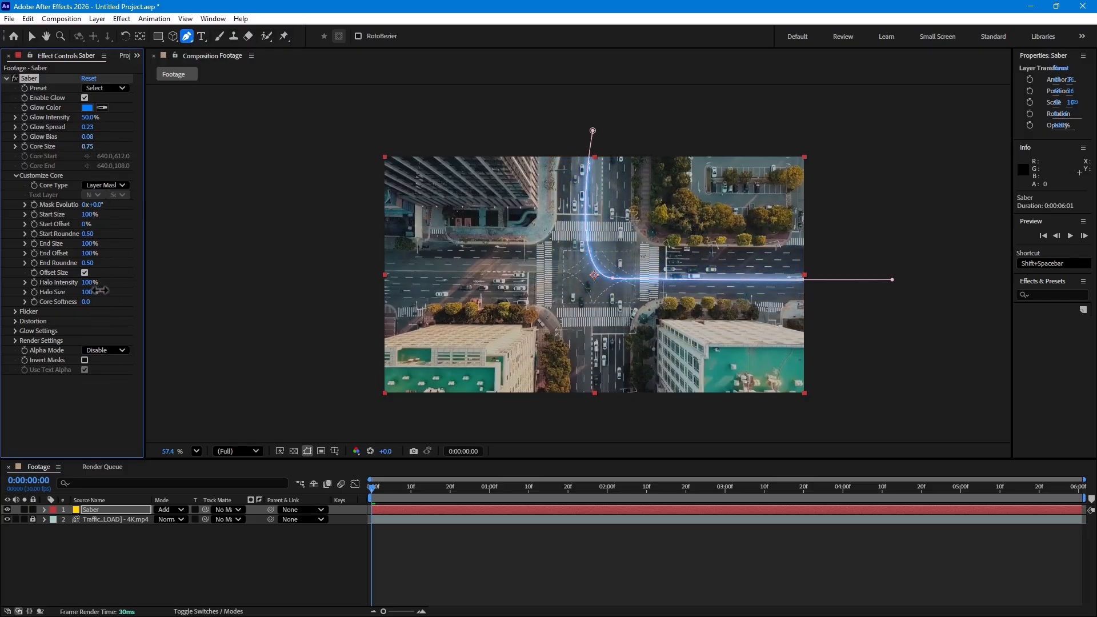
click(281, 572)
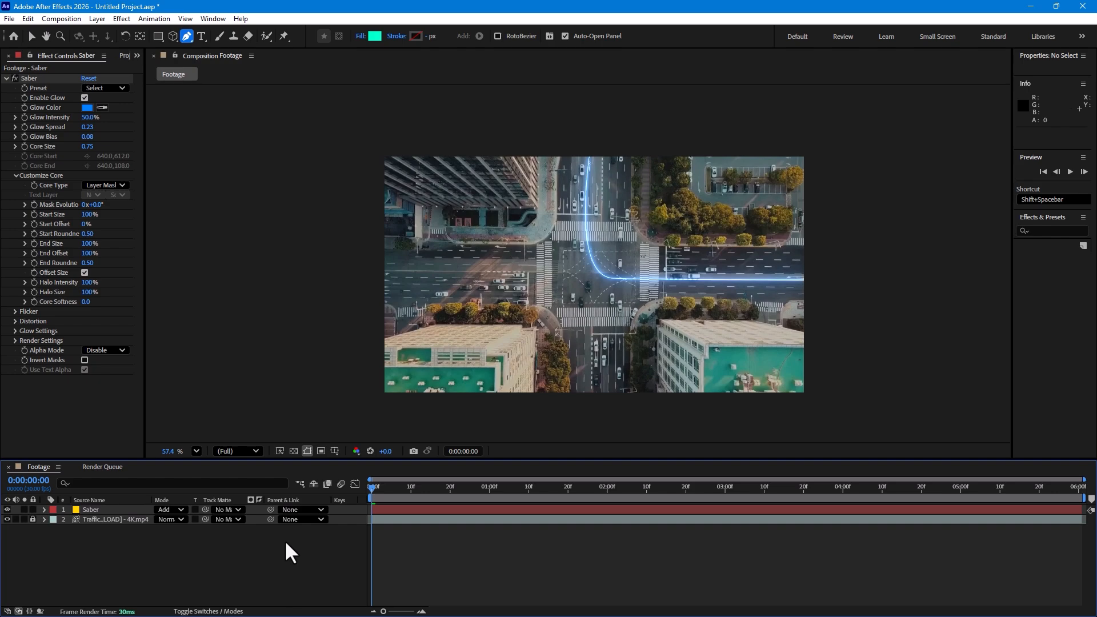
Set the Saber layer's Core Distortion type to Energy and its distortion amount to 15
click(98, 508)
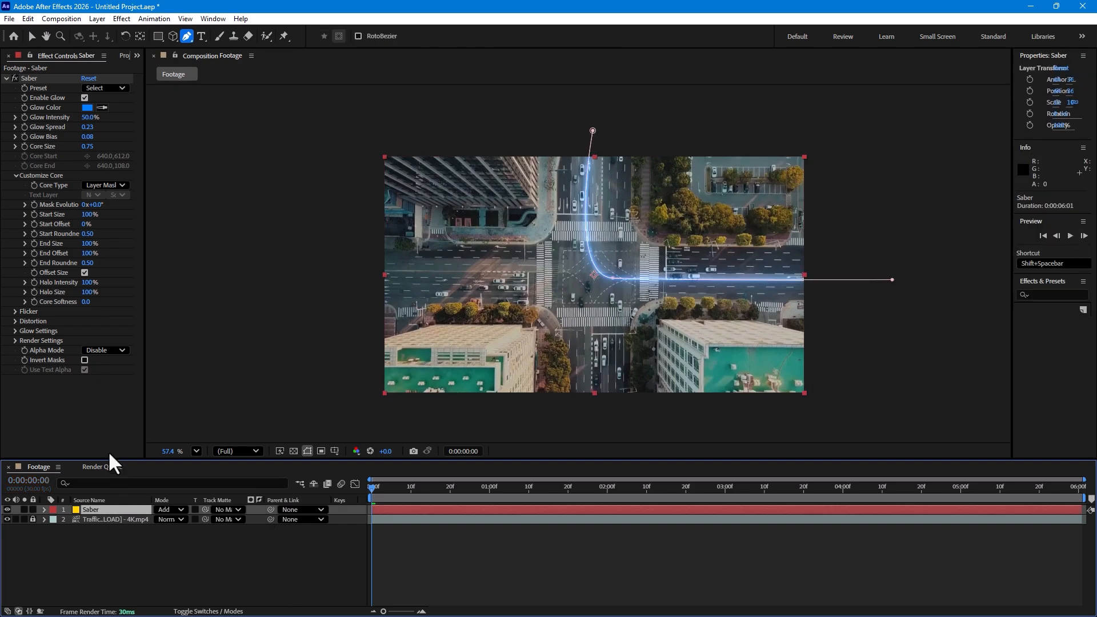
click(14, 321)
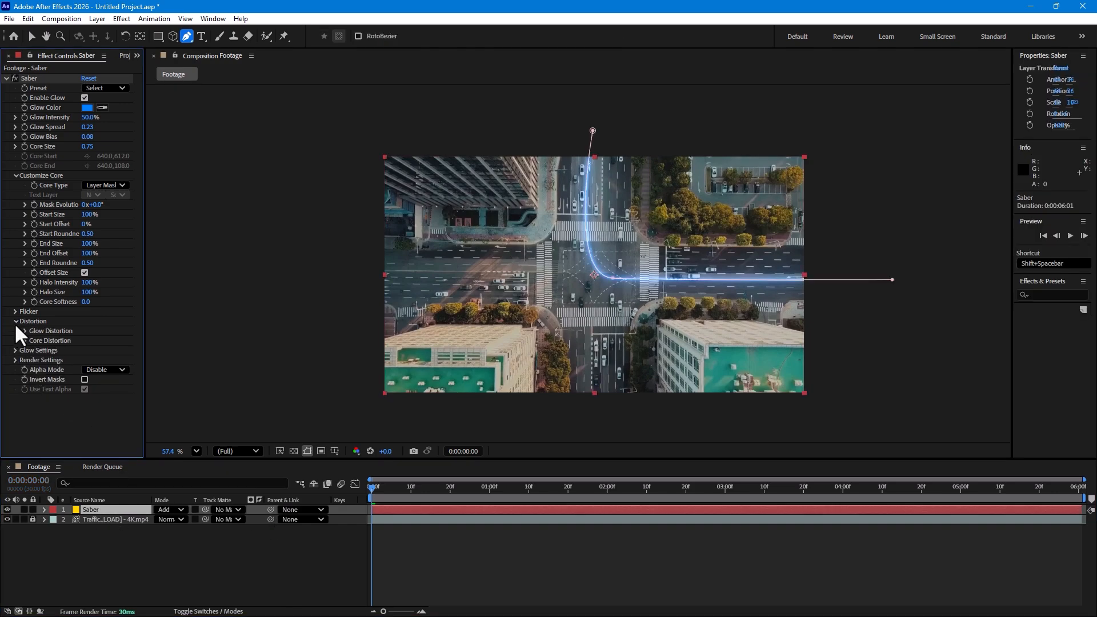
click(25, 339)
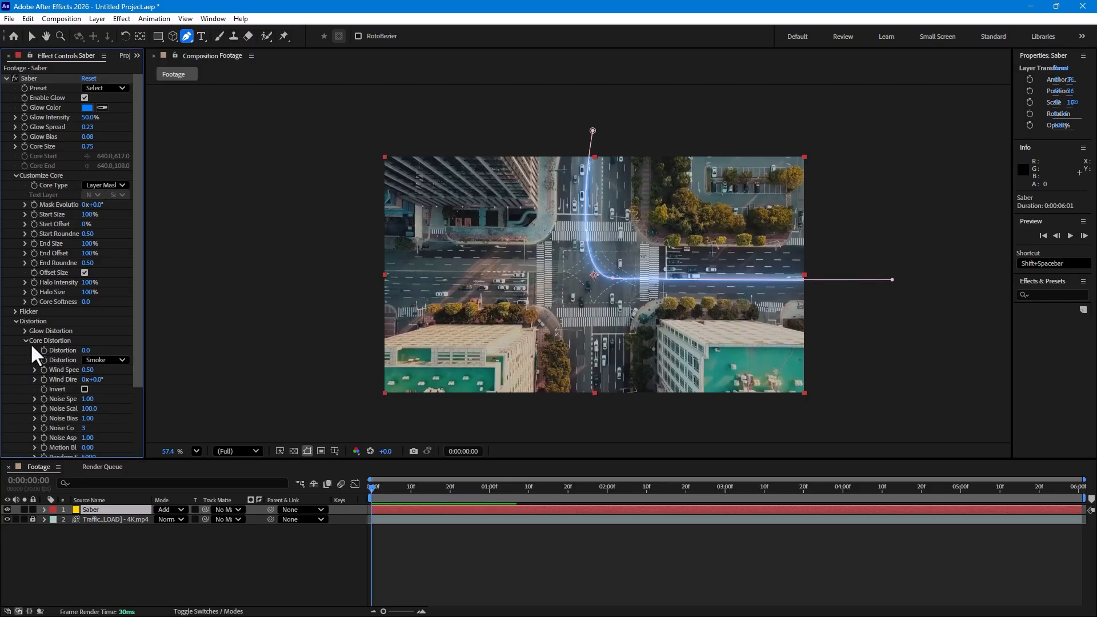
click(96, 360)
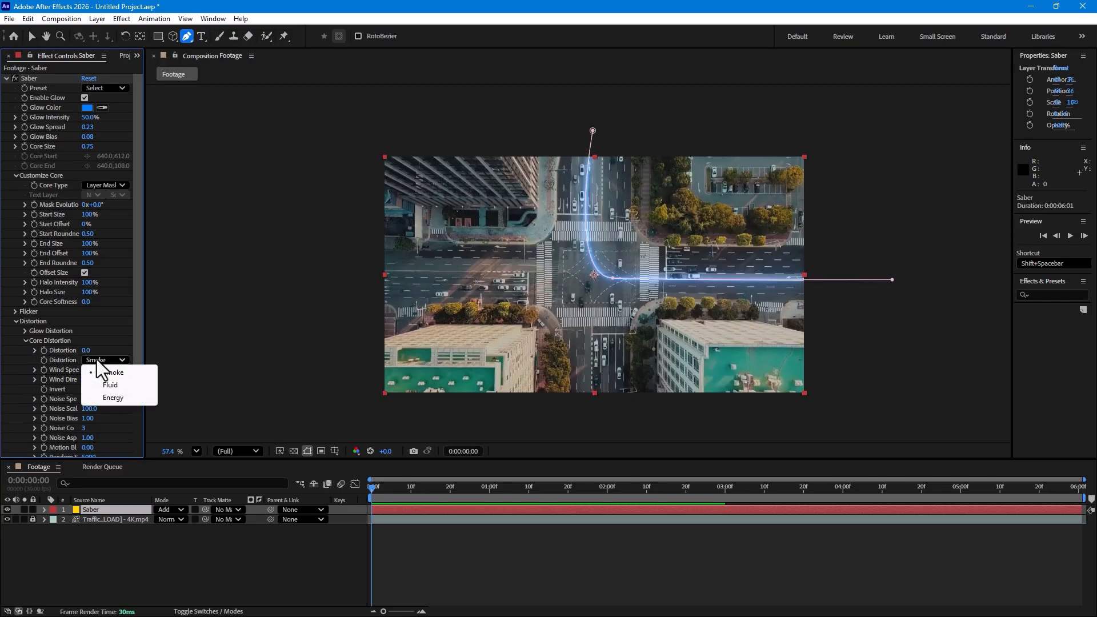
click(116, 397)
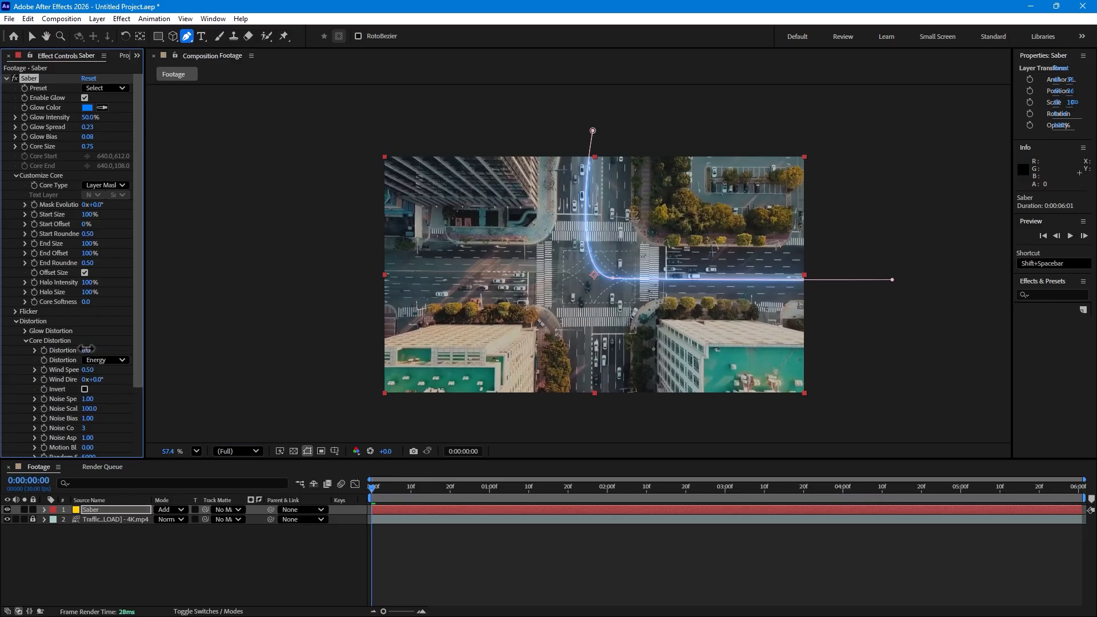
drag(86, 349, 158, 342)
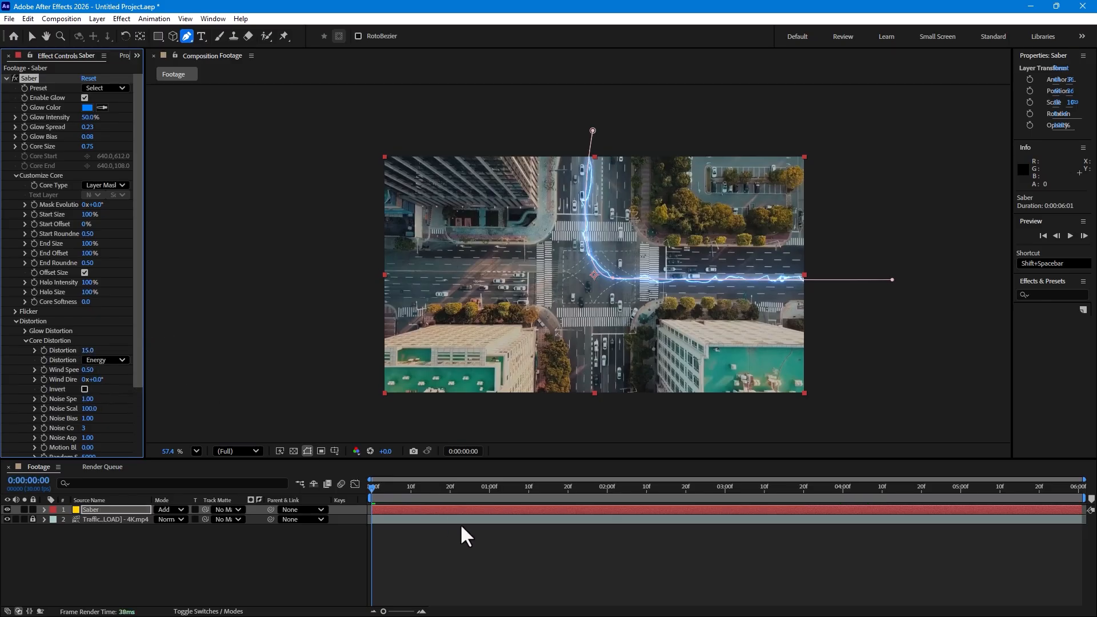
click(532, 553)
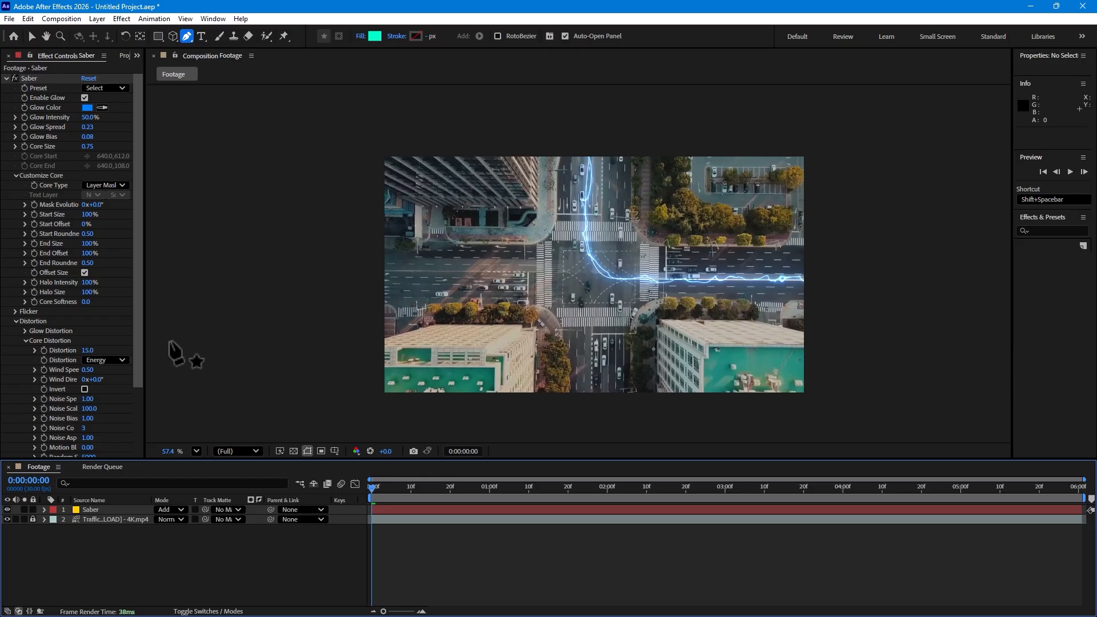
Set the Saber effect's Glow Bias to 0.20, Start Size to 0% and End Size to 200%
drag(89, 138, 120, 135)
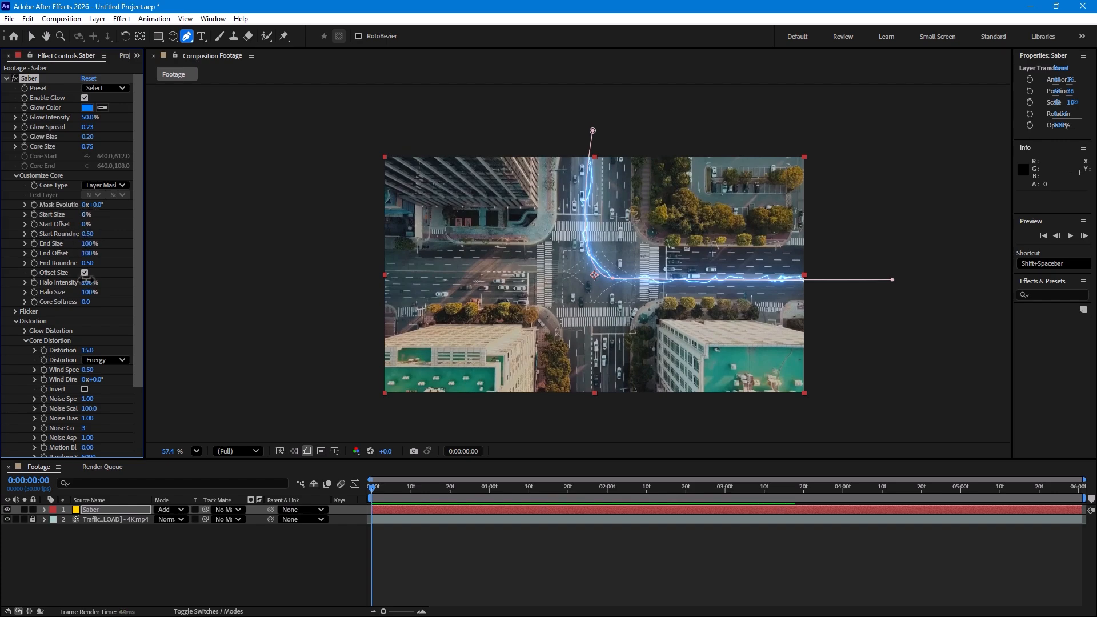
drag(87, 280, 84, 364)
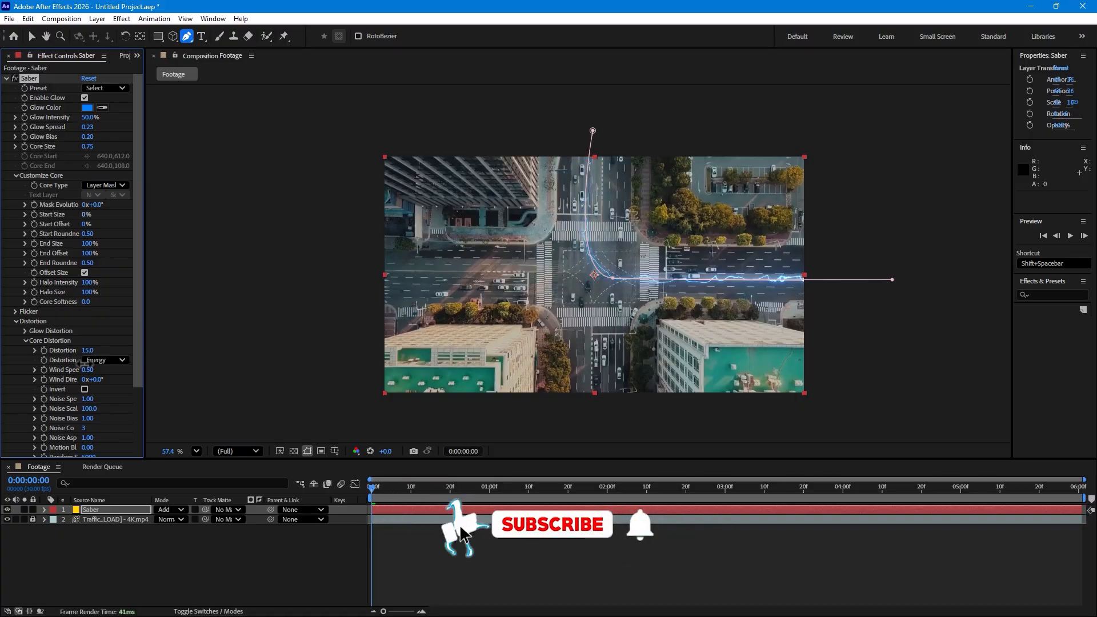
click(521, 555)
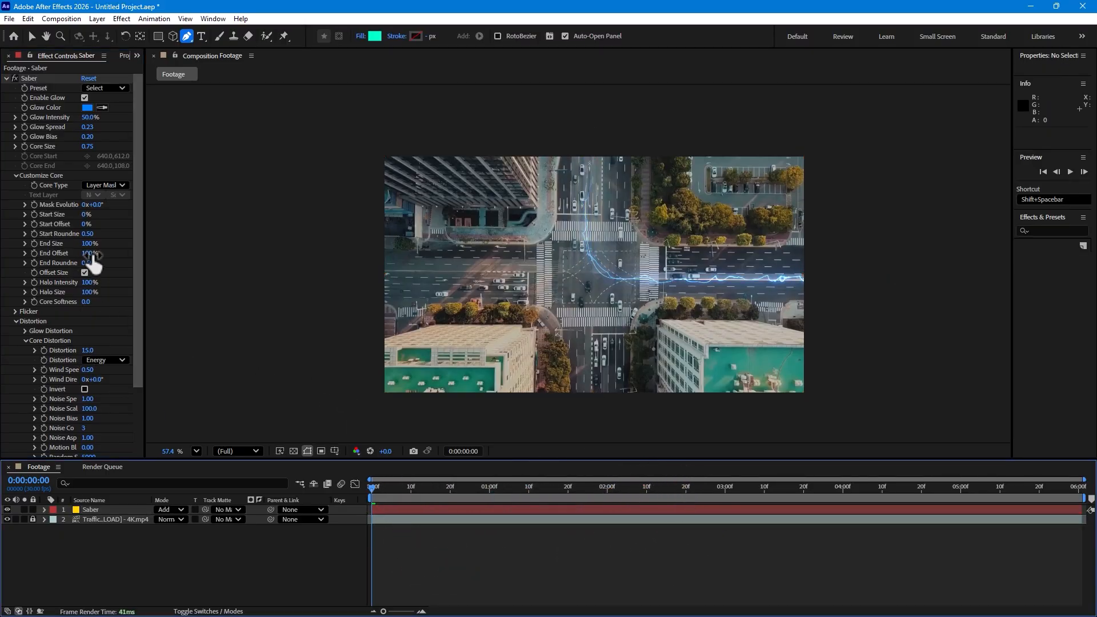
drag(90, 242, 220, 236)
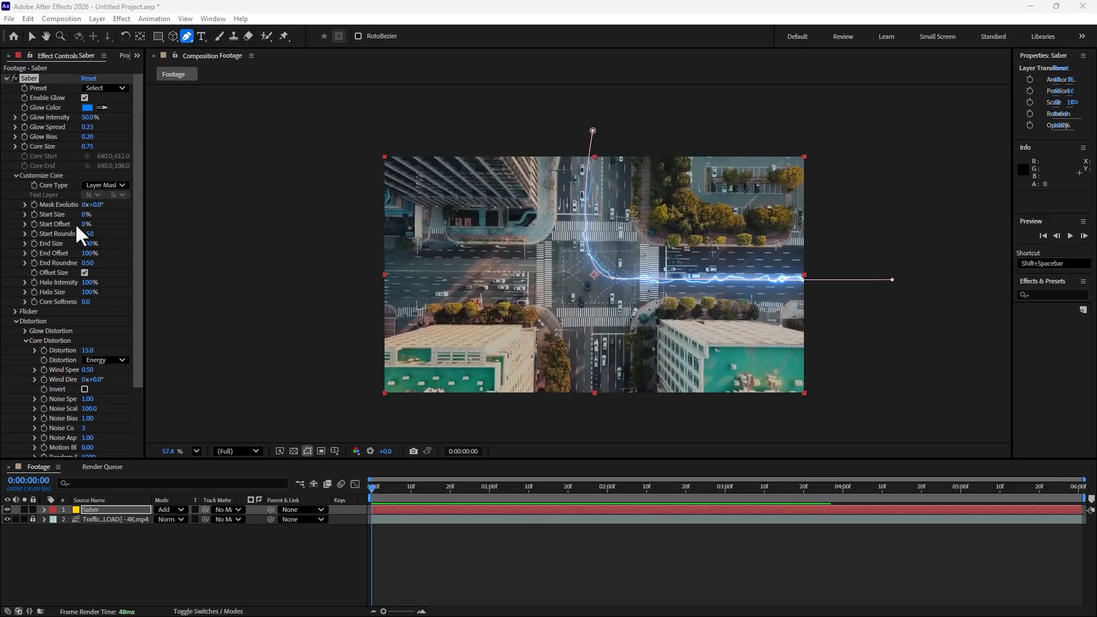
Keyframe the beam's End Offset from 0% at 0:00:00:00 to 100% at 0:00:03:00
mouse_move(84, 223)
mouse_down()
mouse_move(99, 222)
mouse_move(80, 222)
mouse_move(73, 321)
mouse_up()
key(ctrl+z)
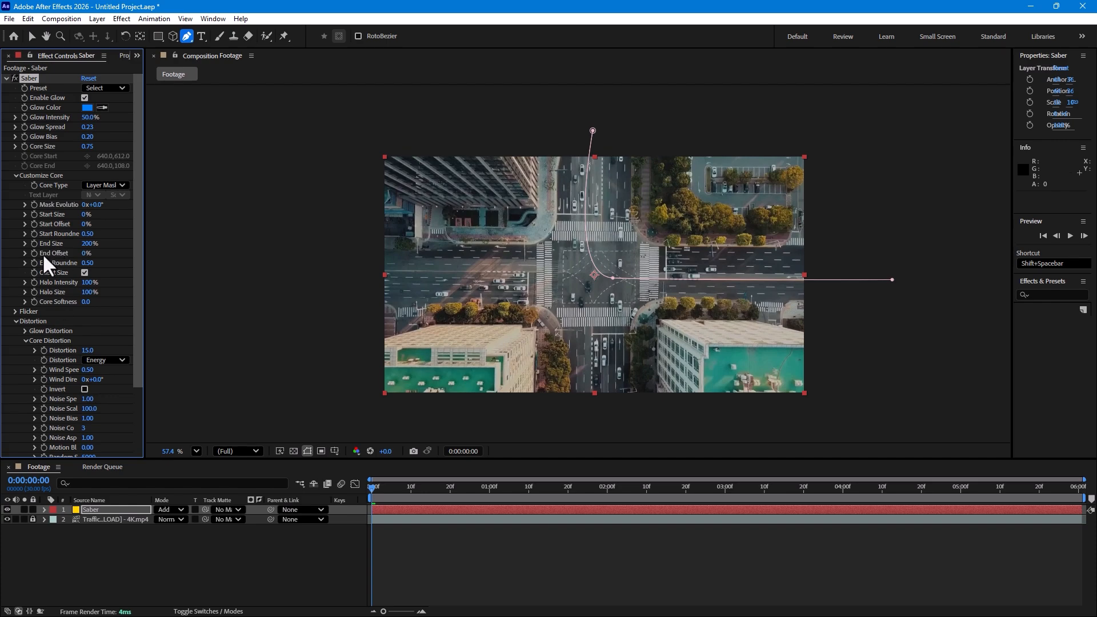
click(35, 253)
drag(514, 495, 726, 502)
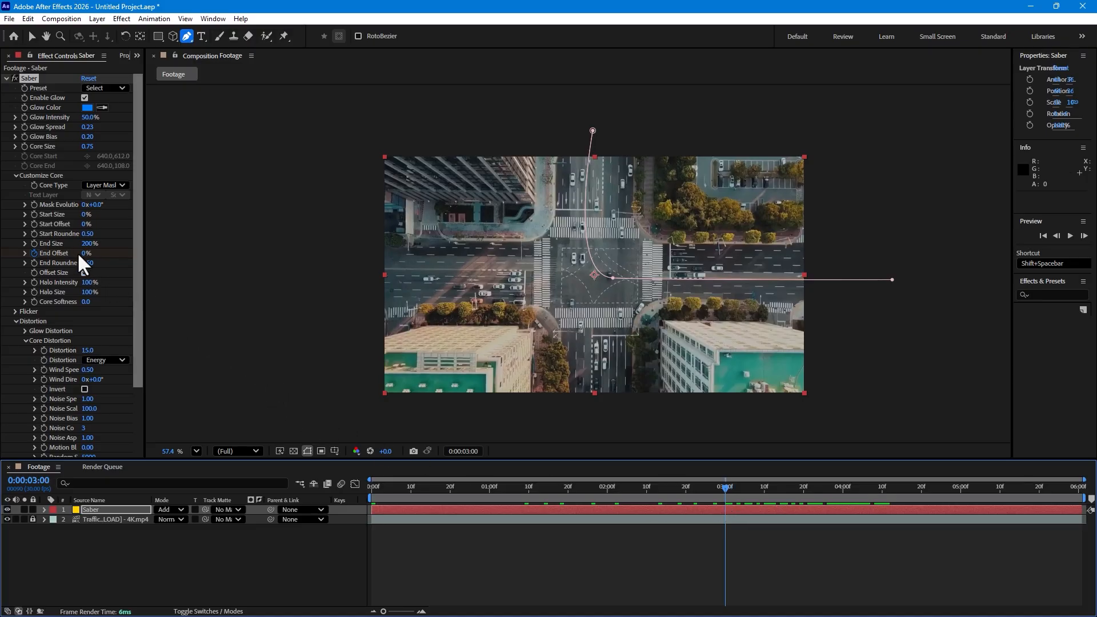
drag(85, 253, 162, 255)
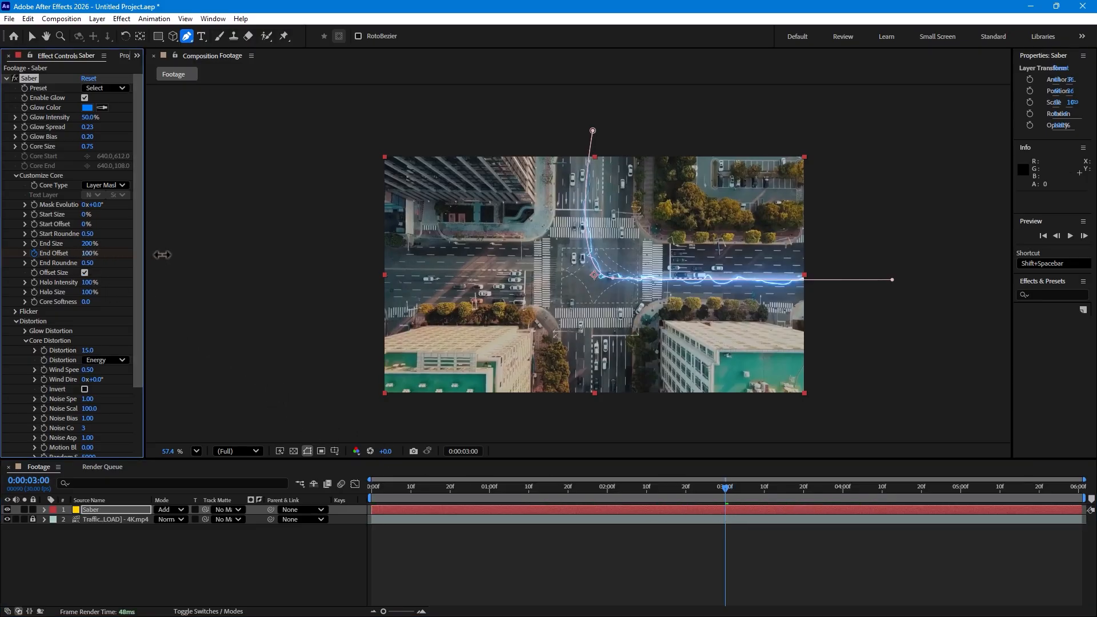
Keyframe the beam's Start Offset from 0% at 0:00:01:15 to 100% at 0:00:06:00
drag(606, 490, 547, 489)
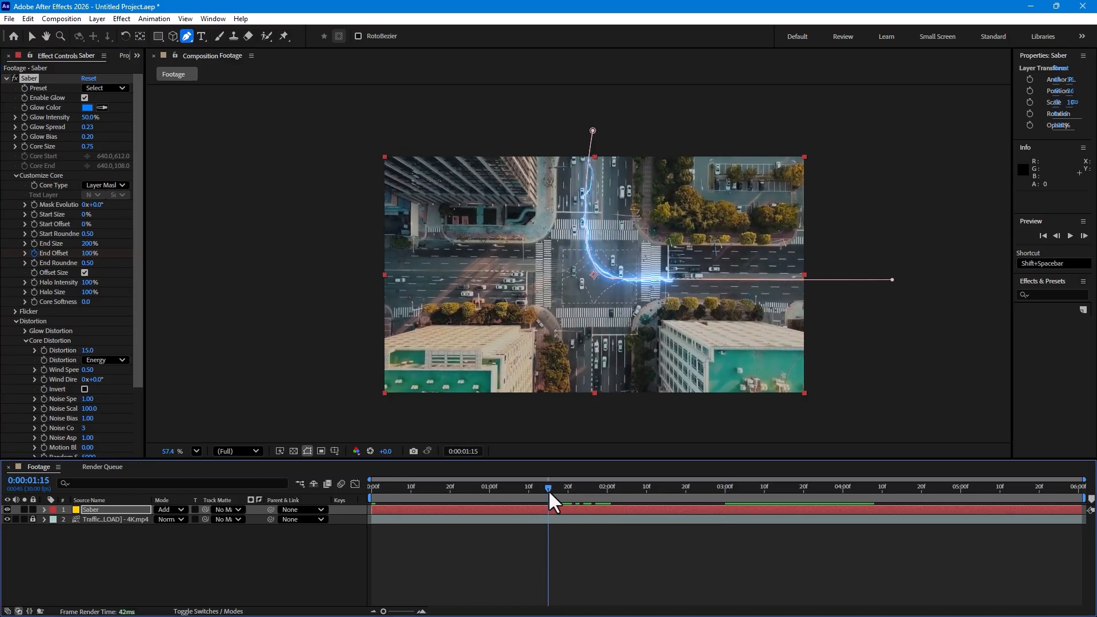
click(34, 223)
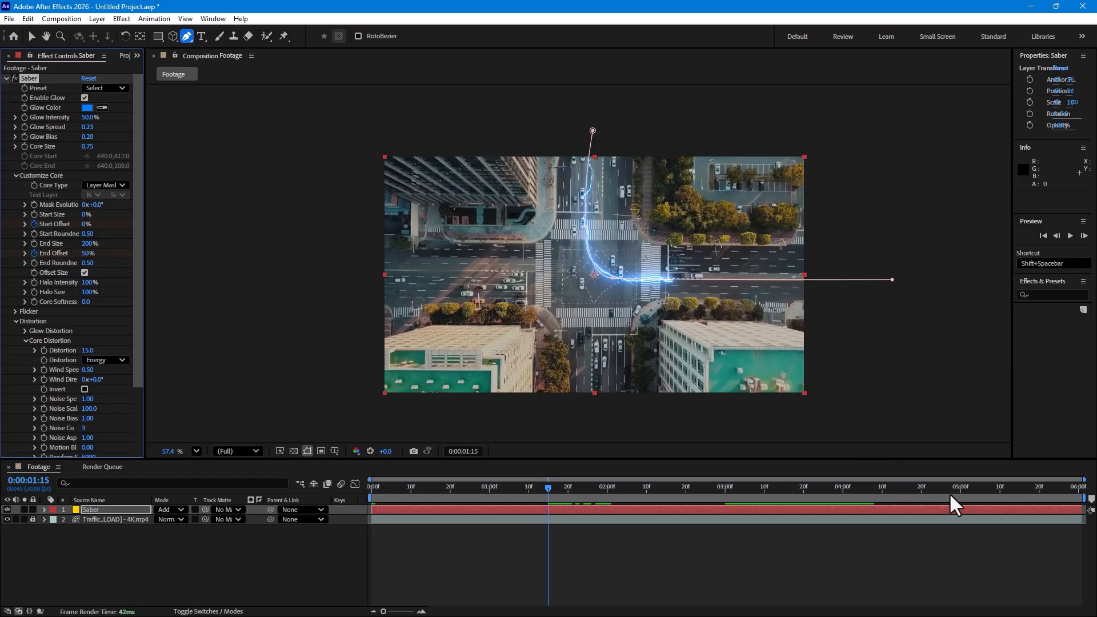
click(1080, 489)
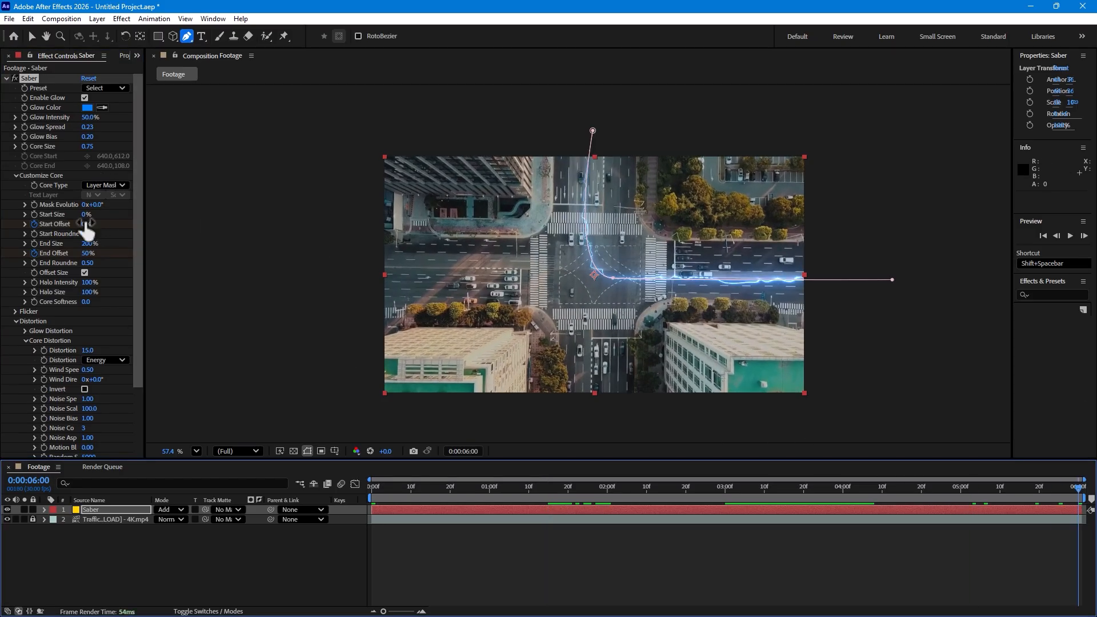
drag(86, 224, 532, 235)
drag(397, 482, 354, 492)
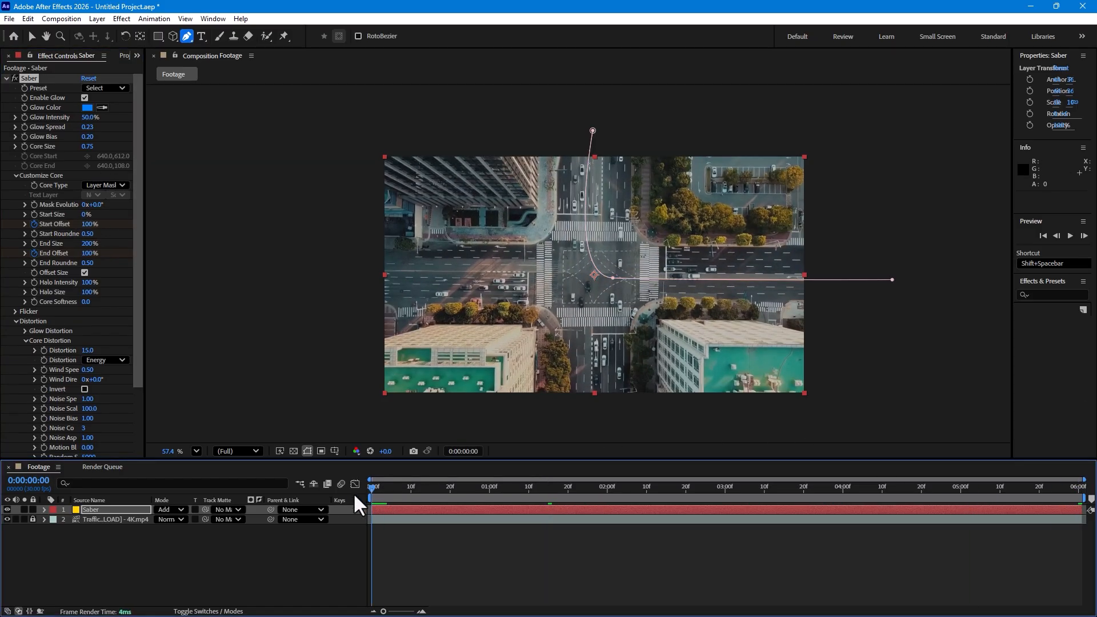
Play back the beam animation from the start and scrub through it to check the motion
click(538, 561)
key(space)
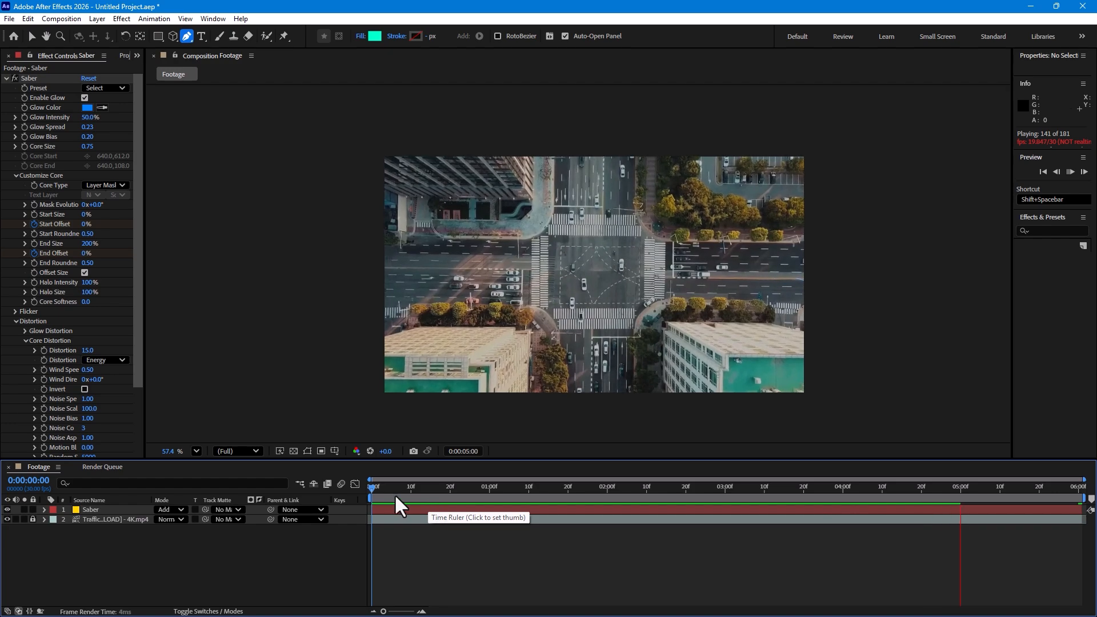
mouse_move(394, 491)
mouse_down()
mouse_move(636, 487)
mouse_move(989, 456)
mouse_move(548, 540)
mouse_move(292, 553)
mouse_move(849, 486)
mouse_move(394, 563)
mouse_move(767, 509)
mouse_move(502, 563)
mouse_move(749, 508)
mouse_move(558, 534)
mouse_move(395, 536)
mouse_move(795, 501)
mouse_move(490, 537)
mouse_move(589, 534)
mouse_move(557, 536)
mouse_up()
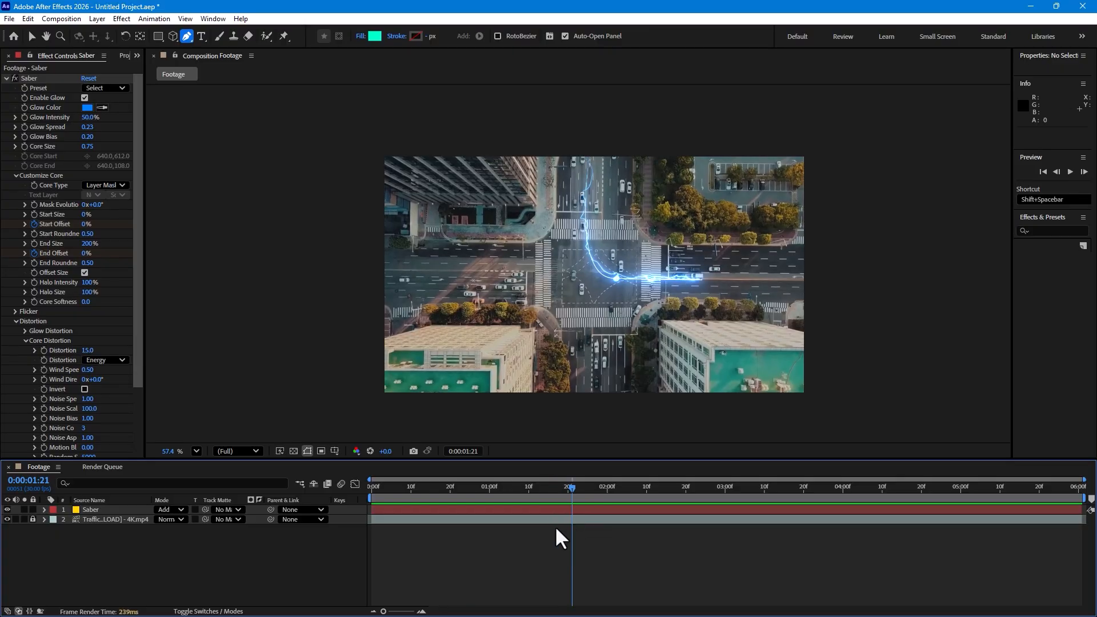
Duplicate the Saber layer and reveal the copy's Mask Path, selecting it for editing with the Selection tool
click(95, 505)
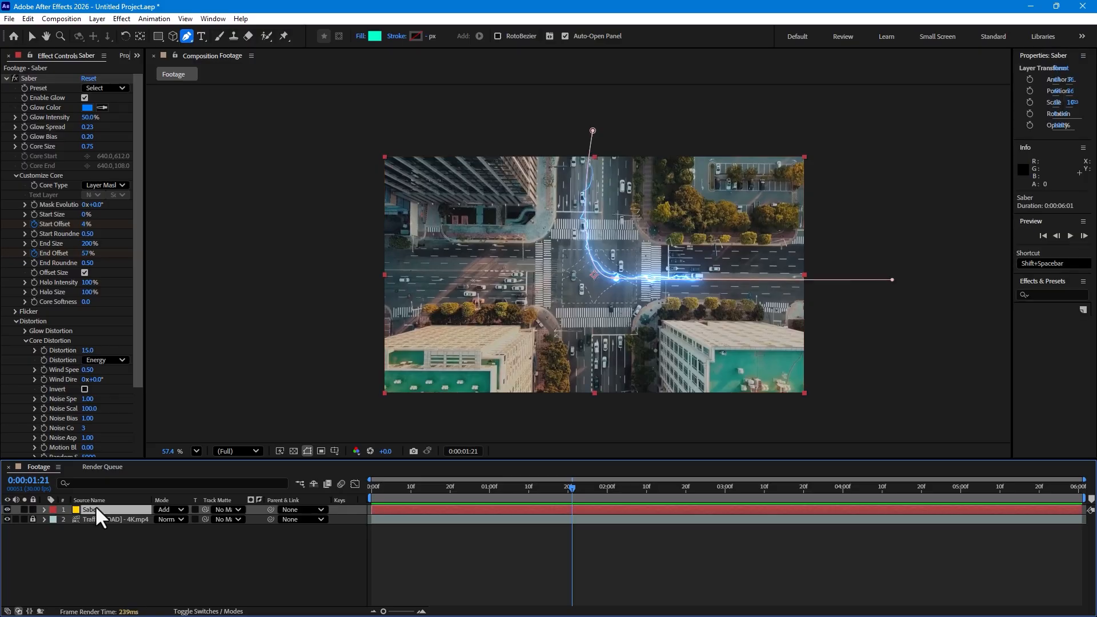
key(ctrl+d)
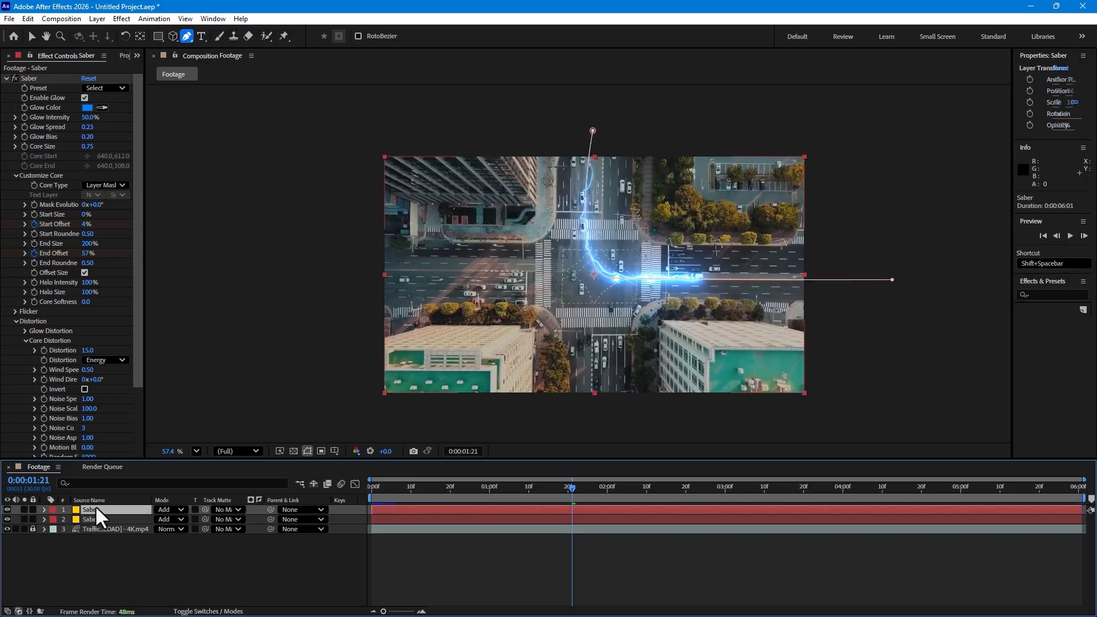
key(u)
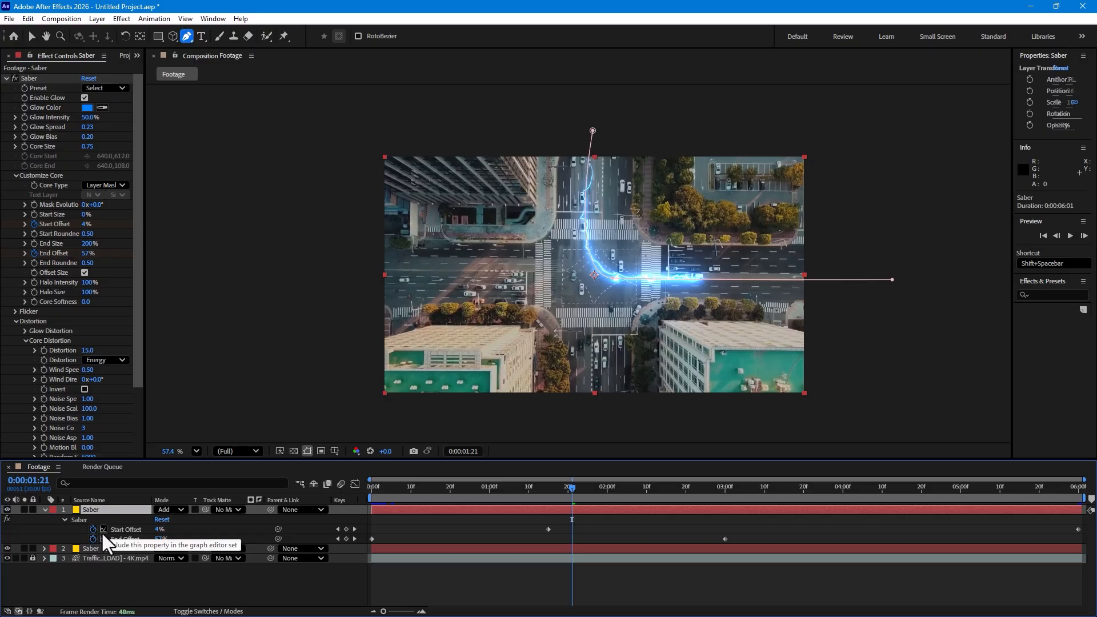
key(u)
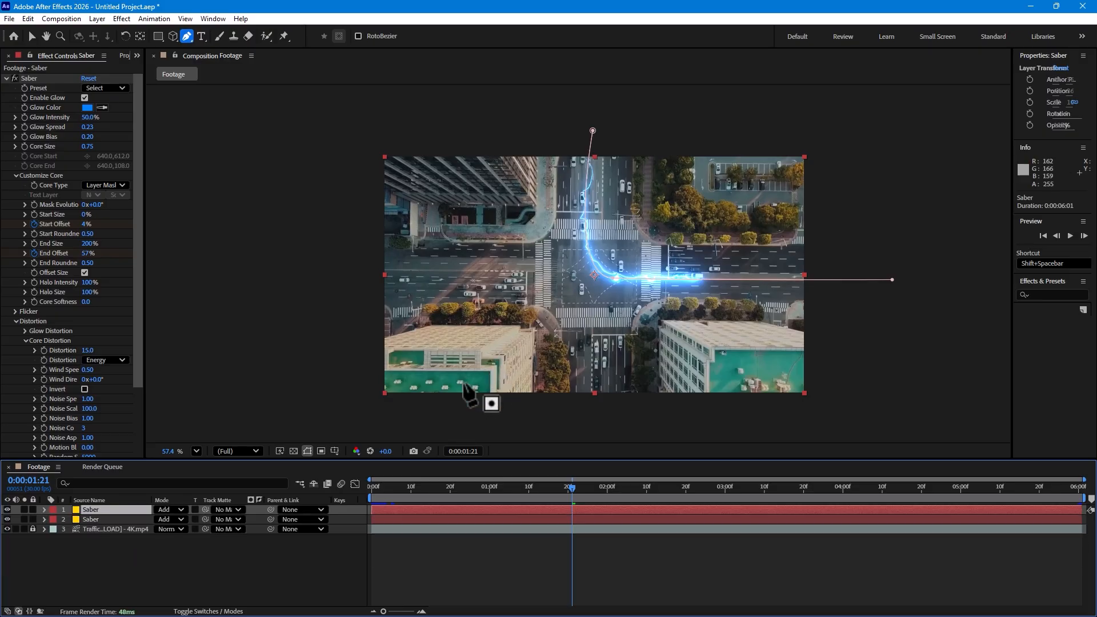
key(m)
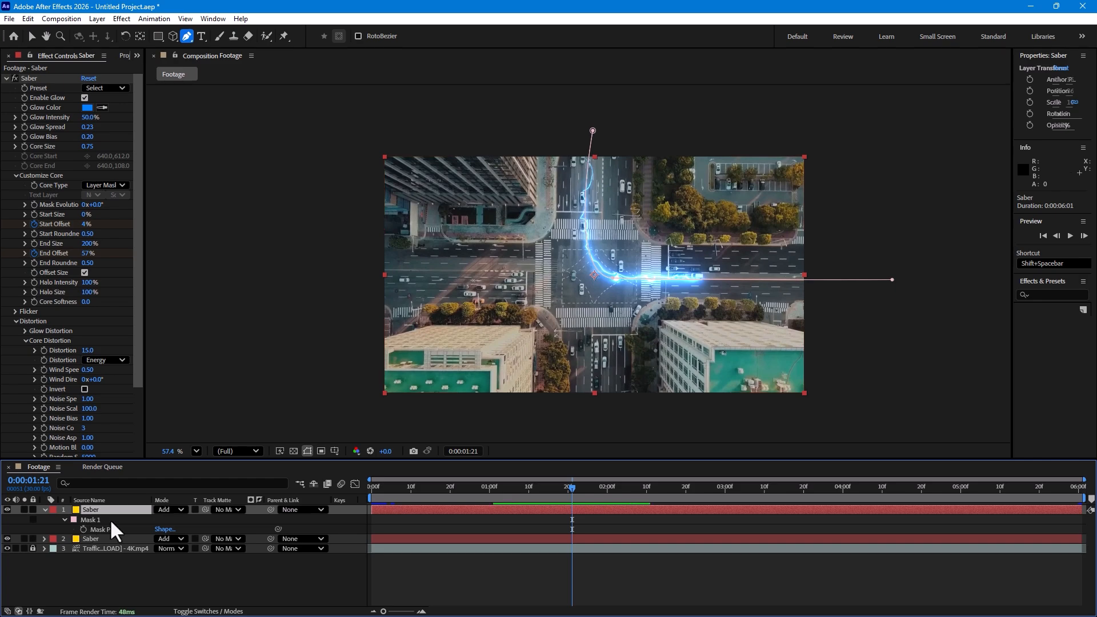
click(111, 529)
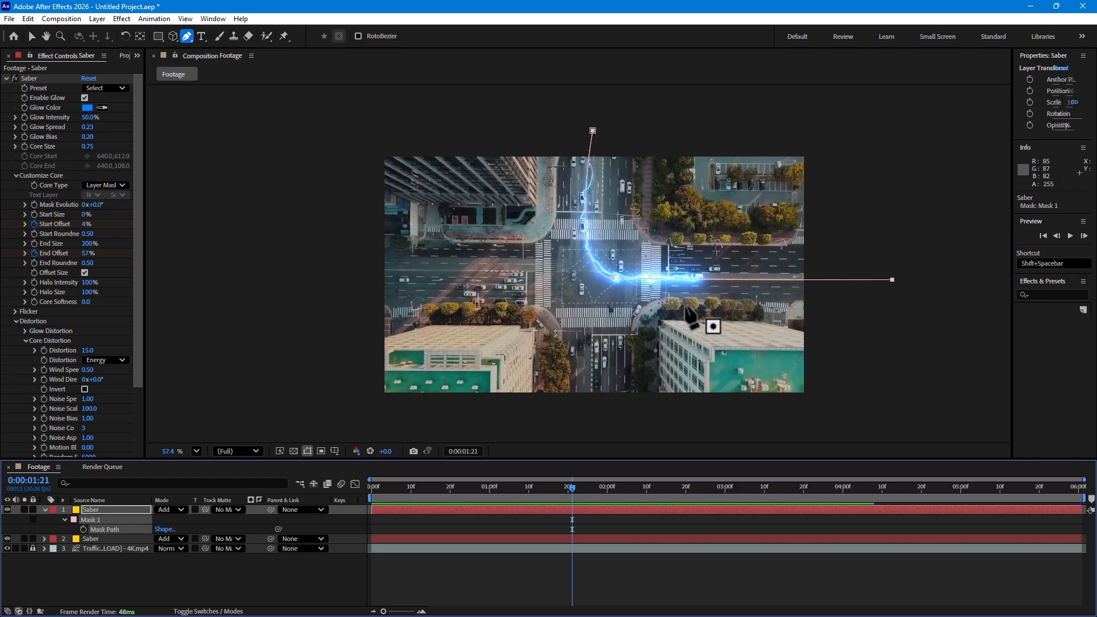
key(v)
click(948, 246)
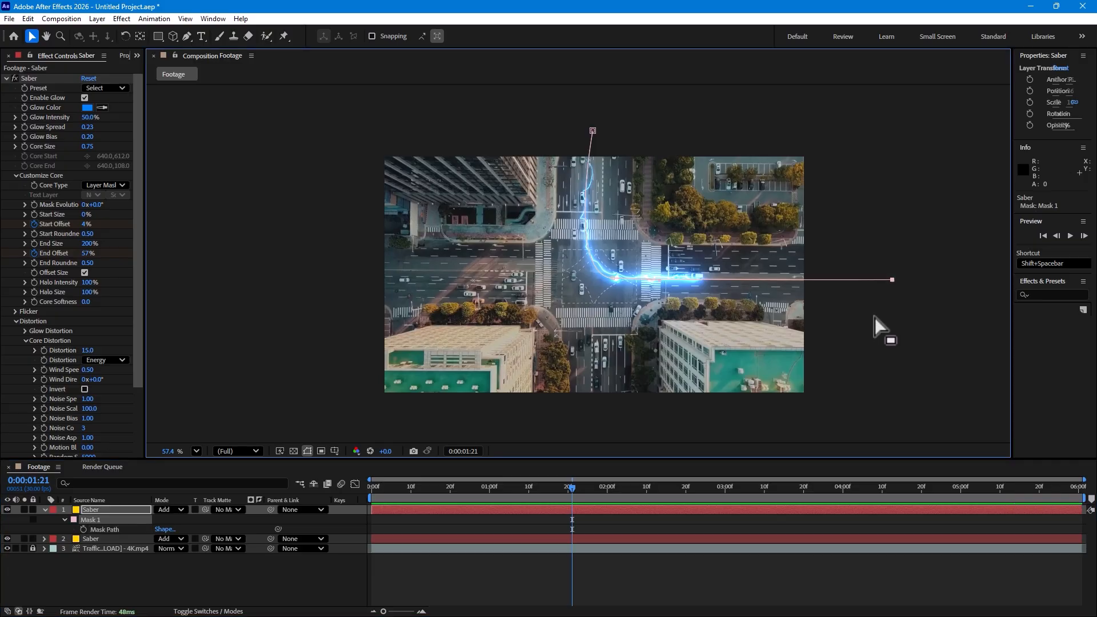
Reshape the duplicated beam's mask path so it curves at the intersection onto the western road, ending beyond the frame
drag(892, 280, 298, 268)
drag(616, 277, 382, 265)
drag(457, 256, 546, 264)
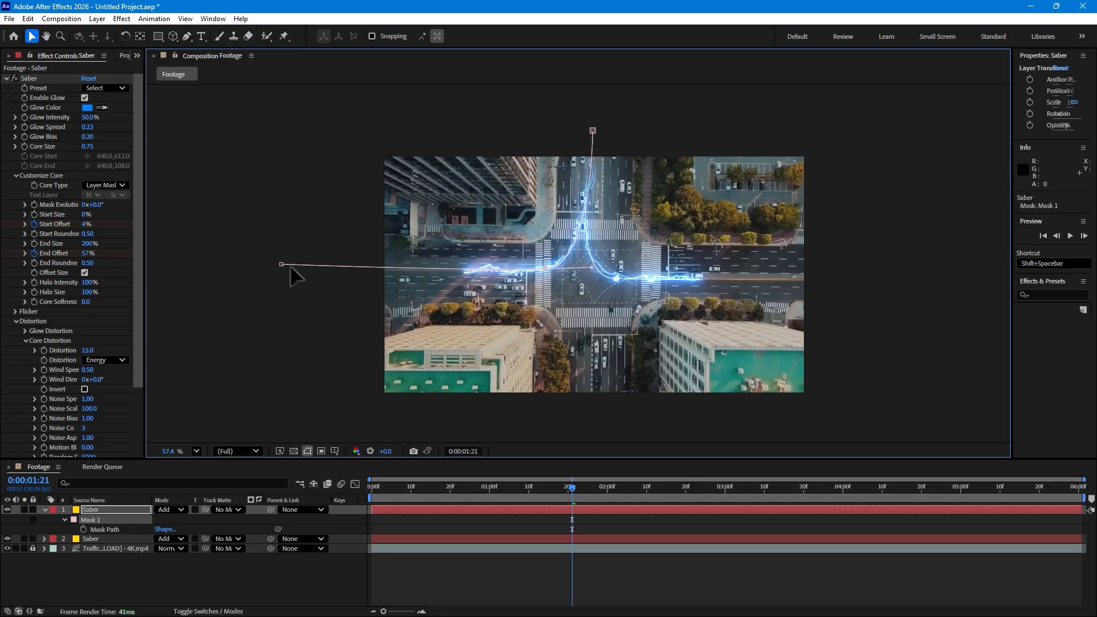
drag(282, 264, 250, 268)
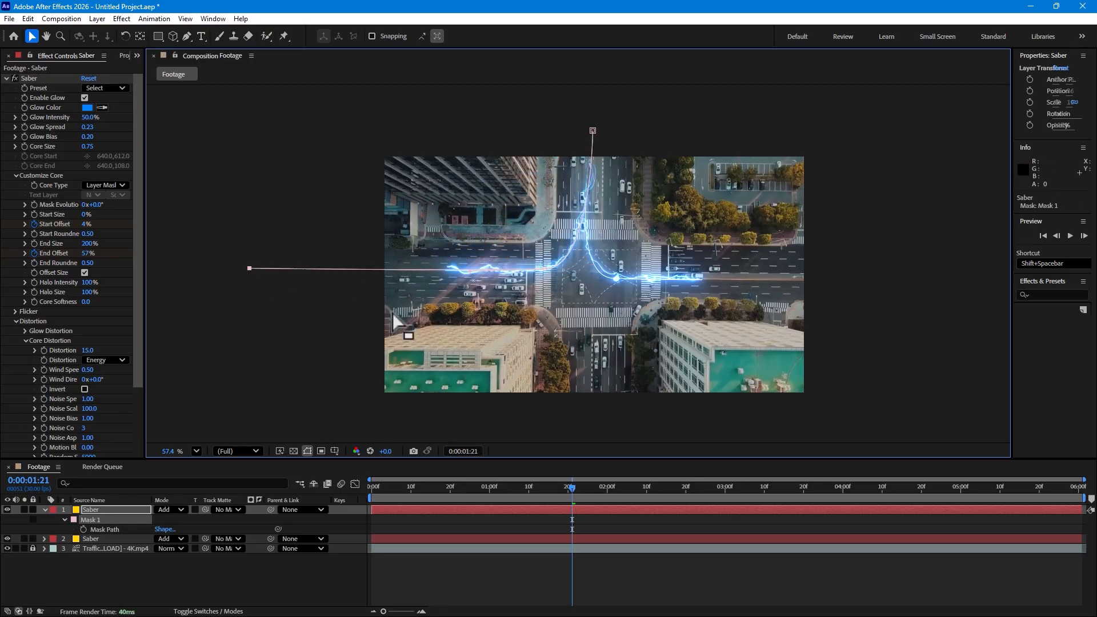
Change the duplicated Saber beam's Glow Color to red
click(87, 107)
click(881, 152)
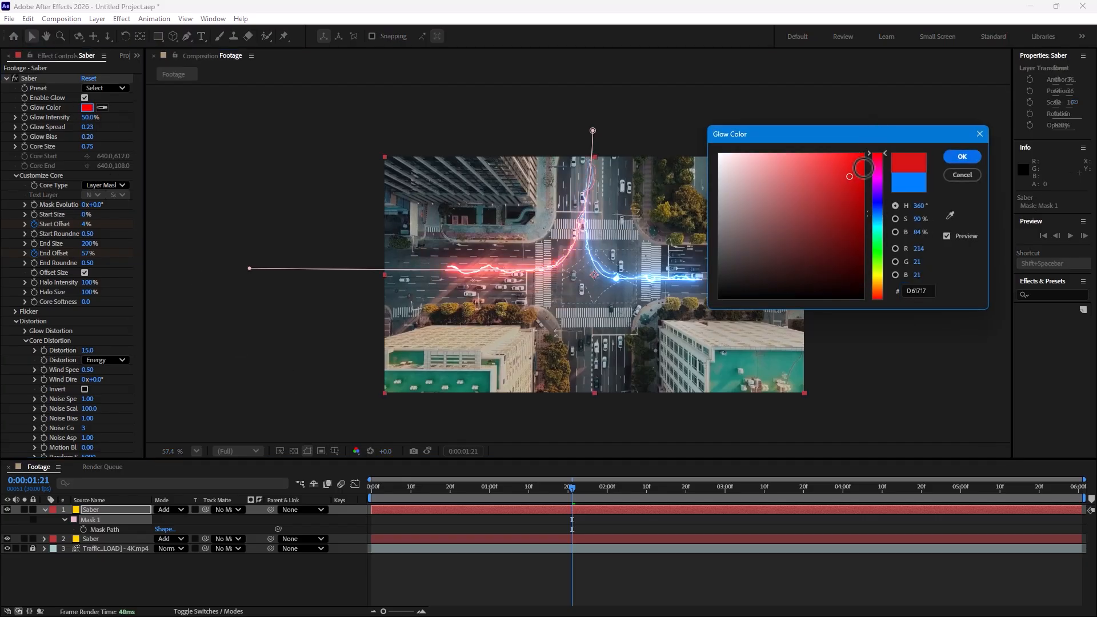
click(962, 156)
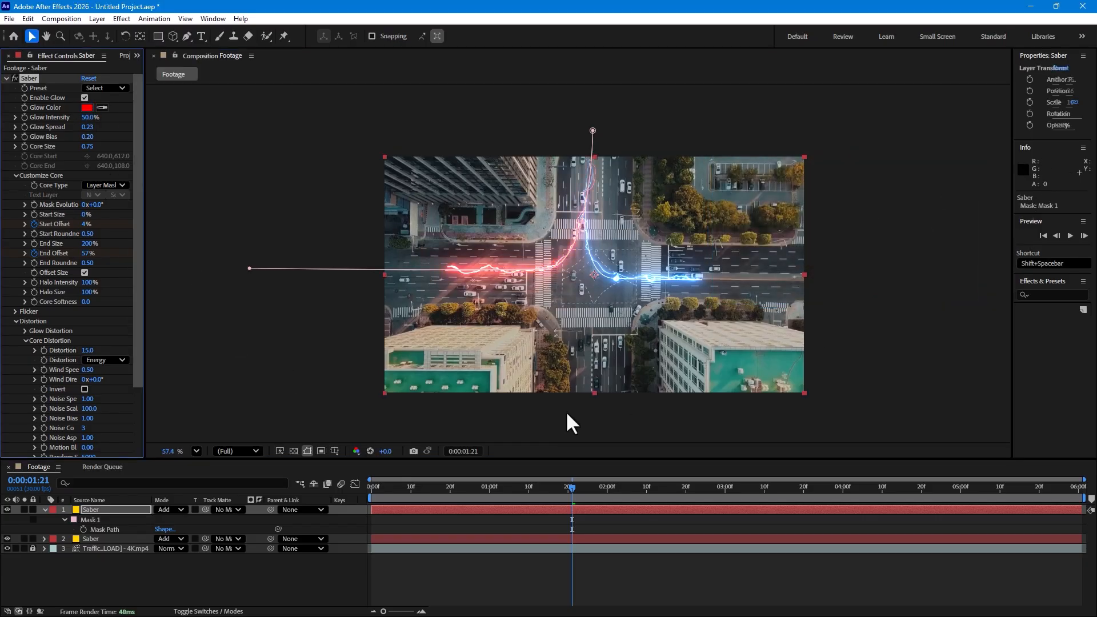
Scrub through the timeline to check the red and blue beams moving together
drag(420, 491, 623, 450)
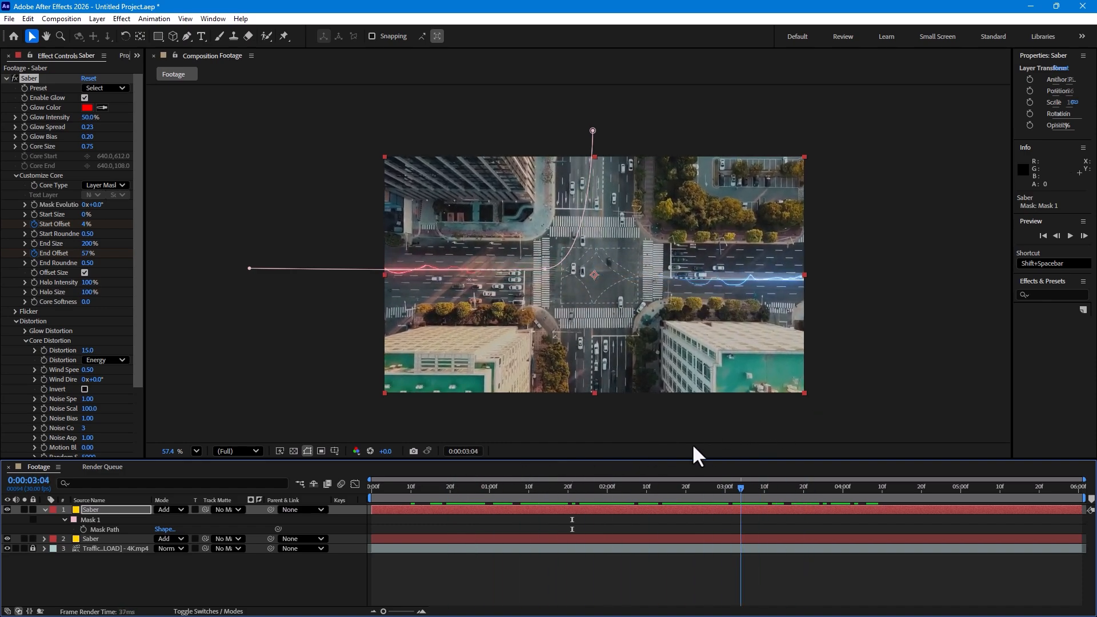
drag(571, 487, 654, 486)
drag(664, 443, 578, 427)
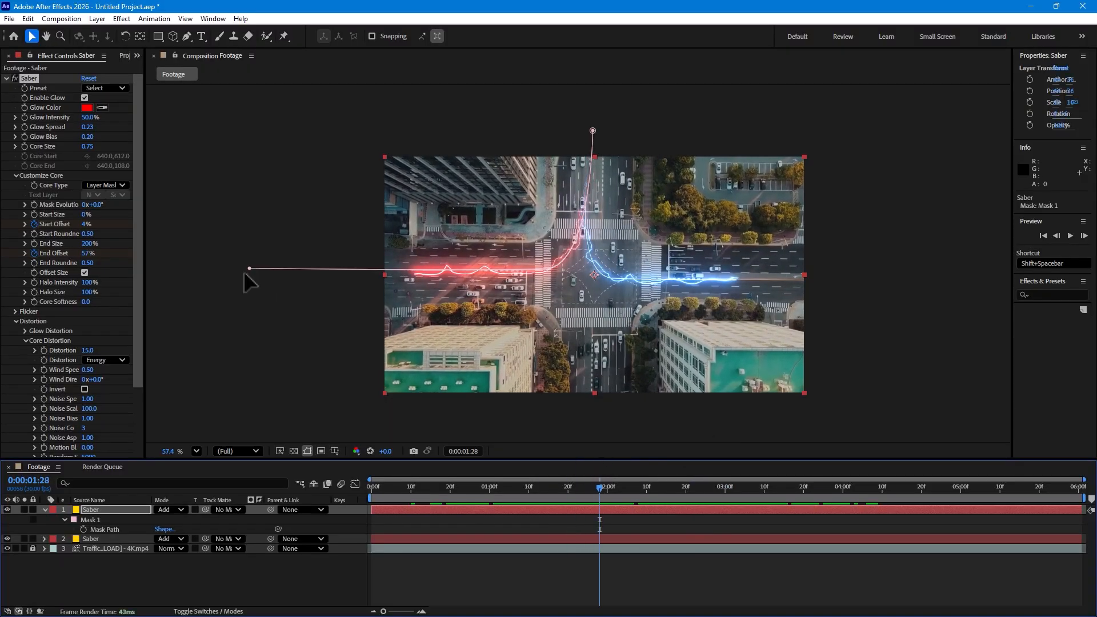
Reshape the red beam's mask path to curve onto the eastern road, running just above the blue beam
drag(250, 268, 899, 269)
drag(471, 267, 627, 261)
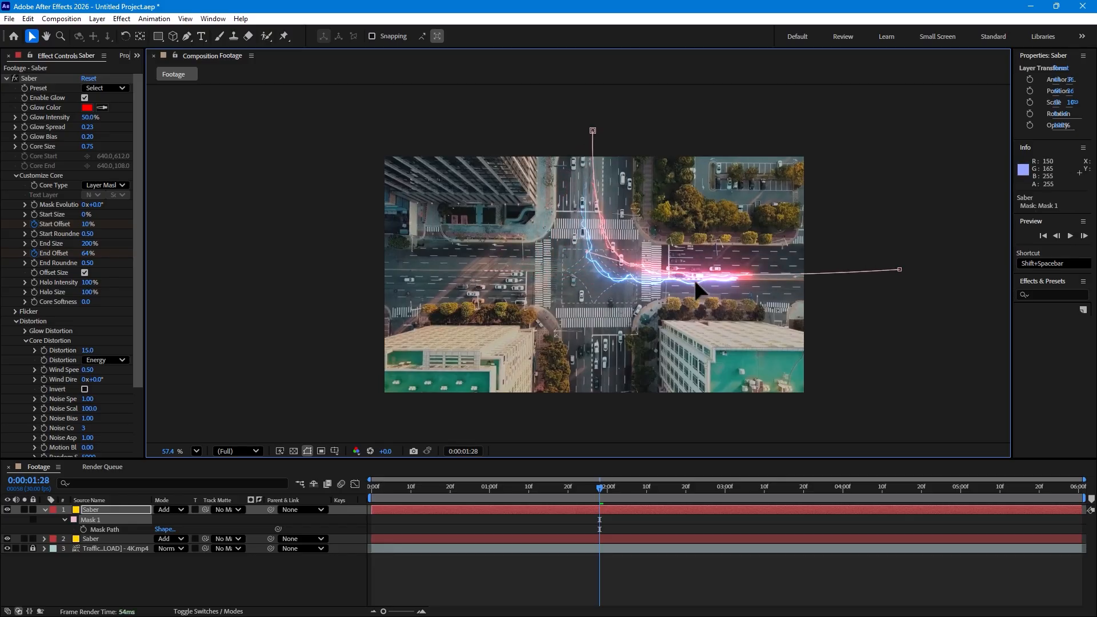
drag(696, 288, 666, 265)
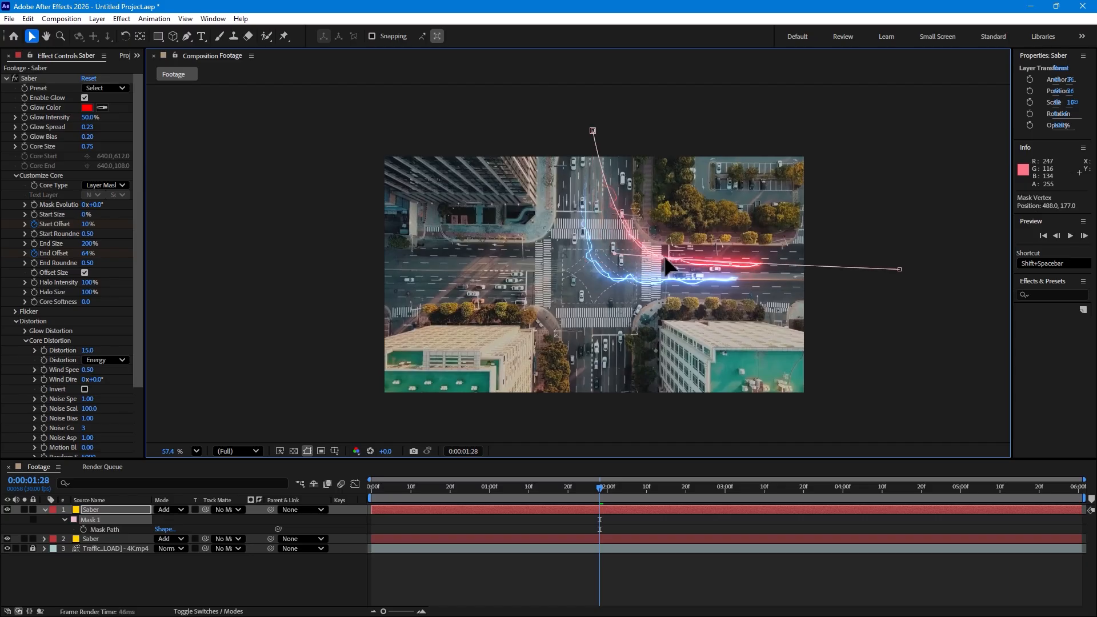
drag(412, 478, 538, 457)
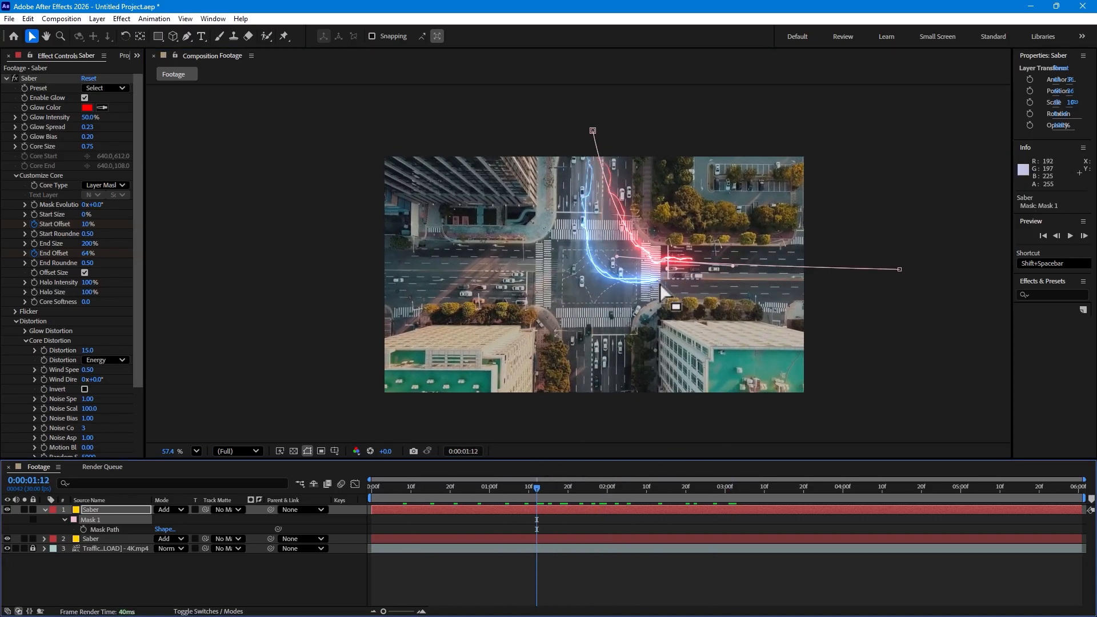
drag(664, 256, 552, 252)
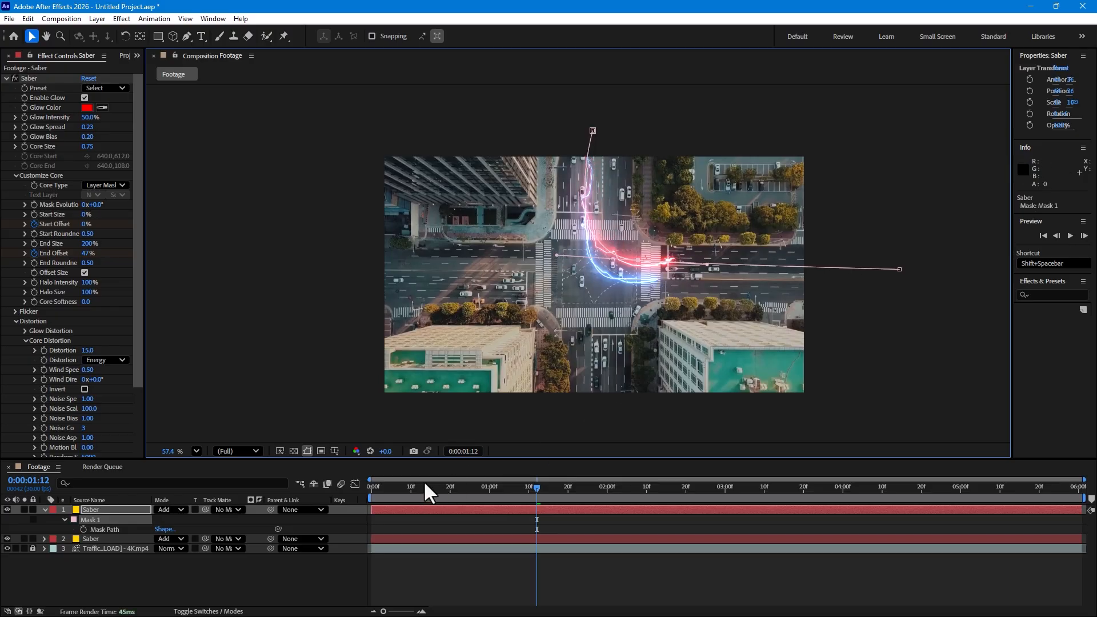
Offset the red Saber layer in time so it starts about 13 frames into the composition, checking the staggered motion
drag(425, 482, 650, 482)
drag(554, 510, 670, 499)
key(space)
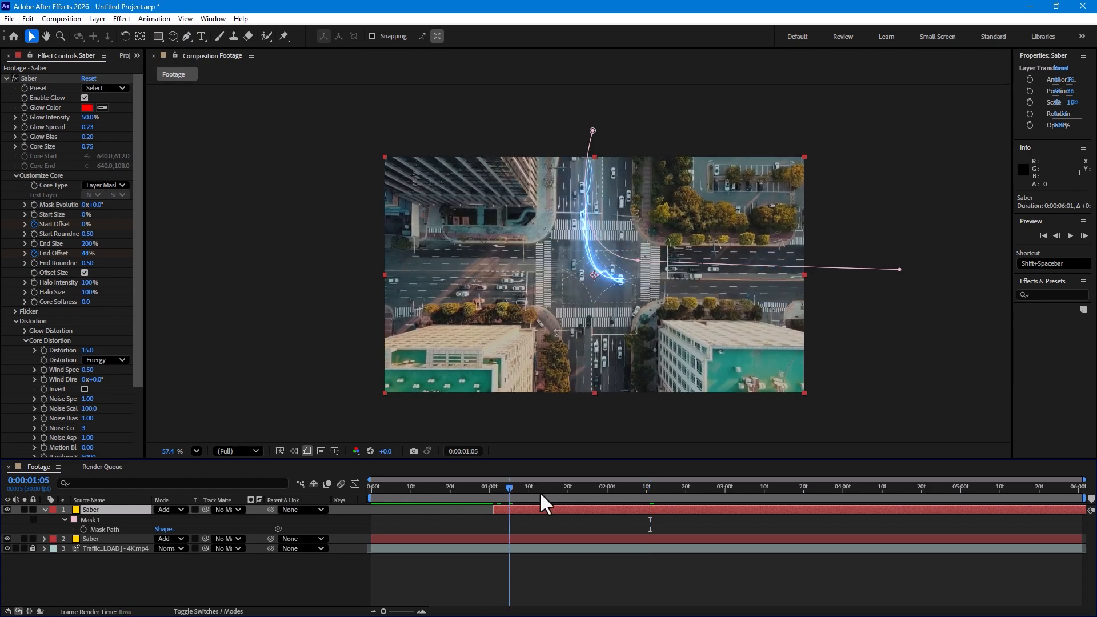
drag(643, 504, 480, 519)
mouse_move(643, 487)
mouse_down()
mouse_move(822, 470)
mouse_move(582, 513)
mouse_move(631, 504)
mouse_up()
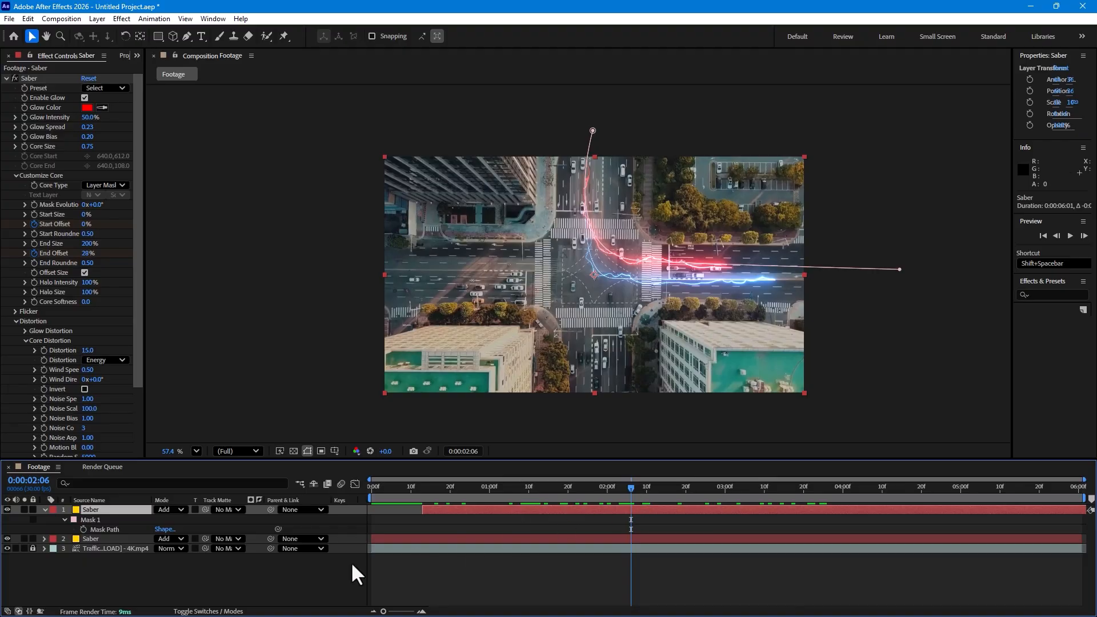
Collapse the red Saber layer's properties and duplicate both the red and blue Saber layers together
click(245, 583)
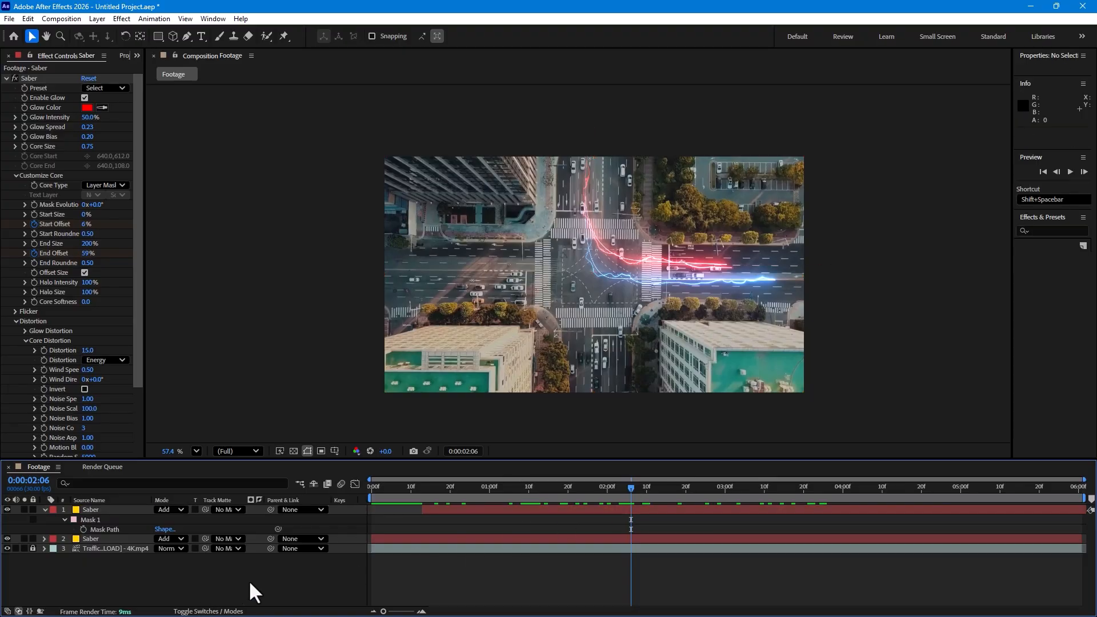
click(46, 507)
click(103, 510)
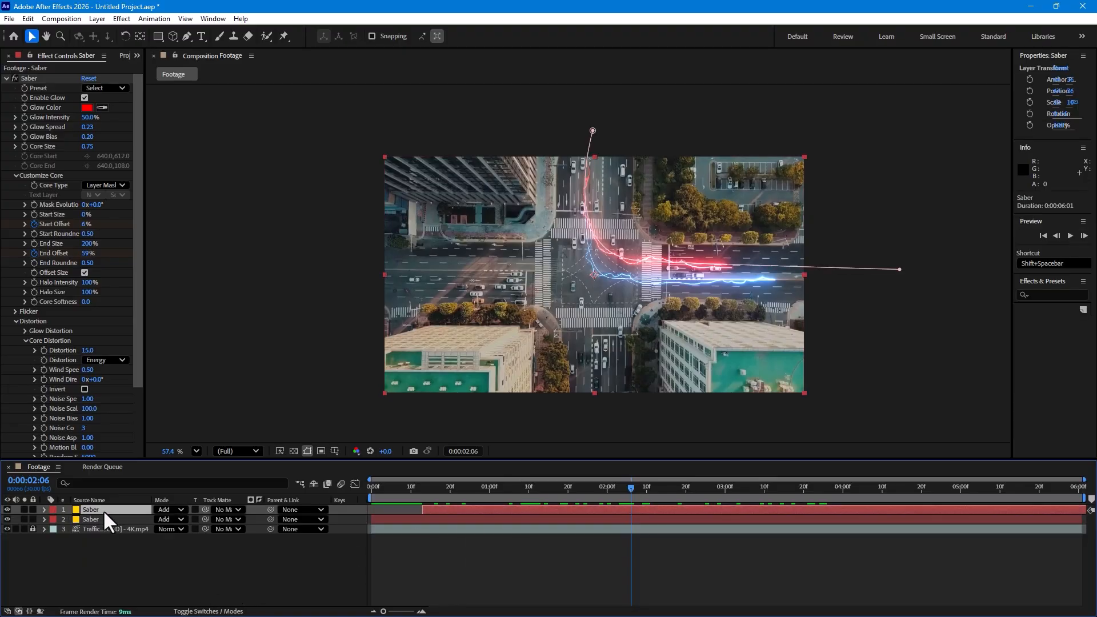
shift+click(102, 520)
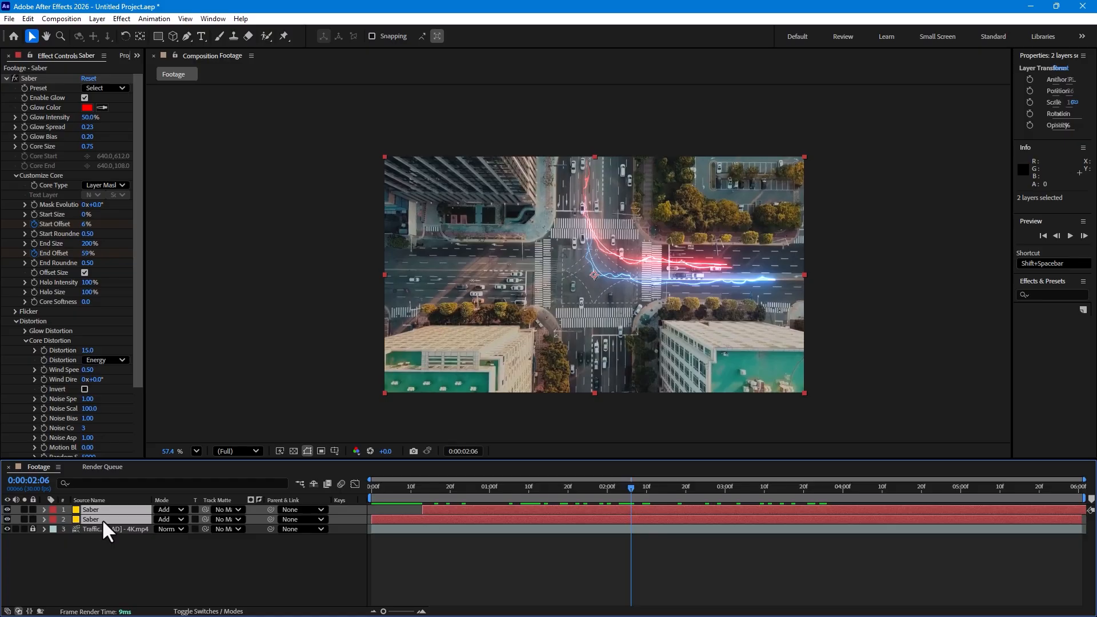
key(ctrl+d)
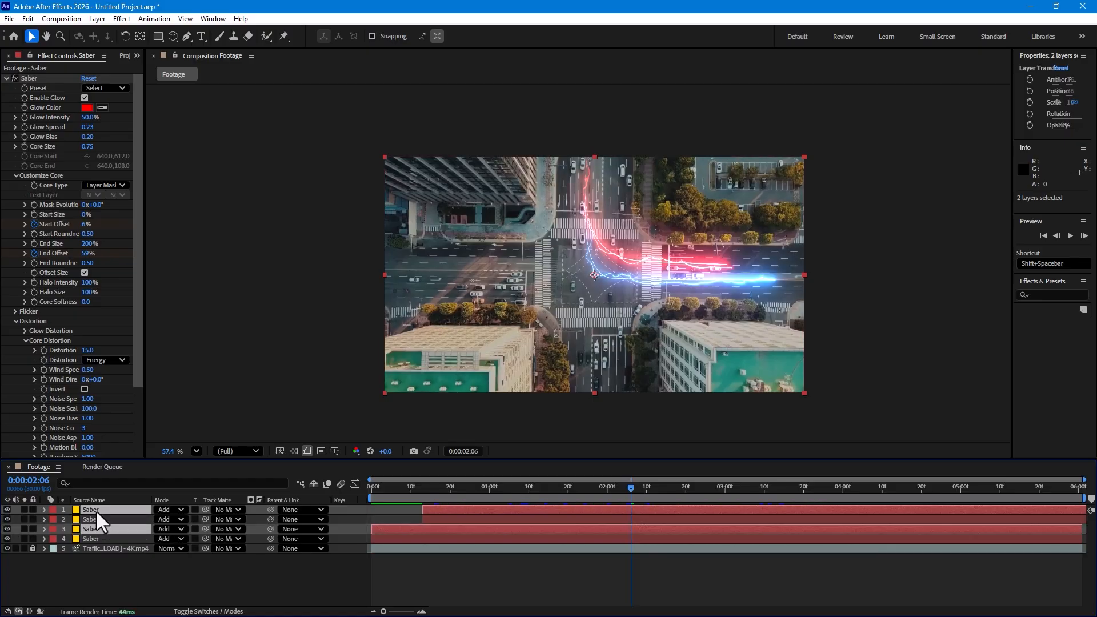
Flip the two duplicated Saber layers horizontally and vertically to mirror the beams across the intersection
right_click(653, 262)
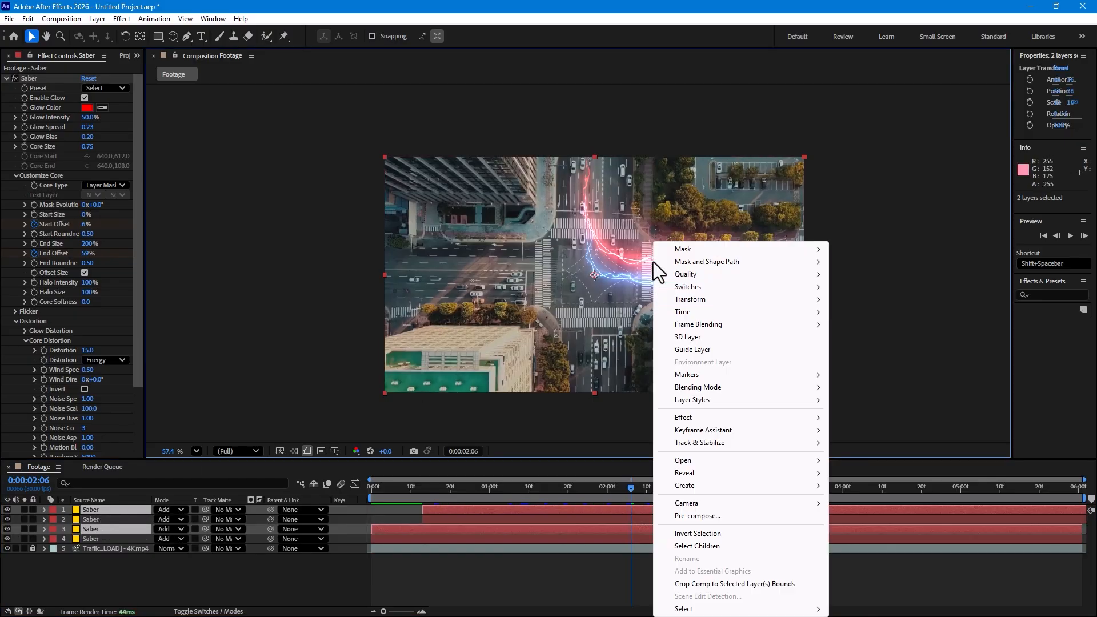
mouse_move(725, 301)
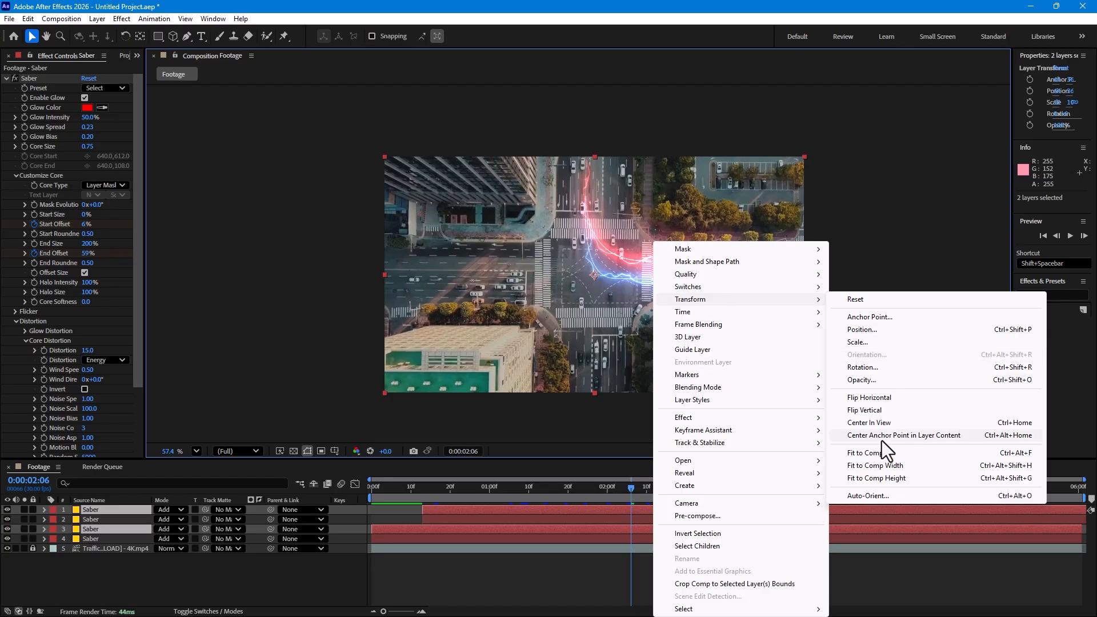
click(876, 396)
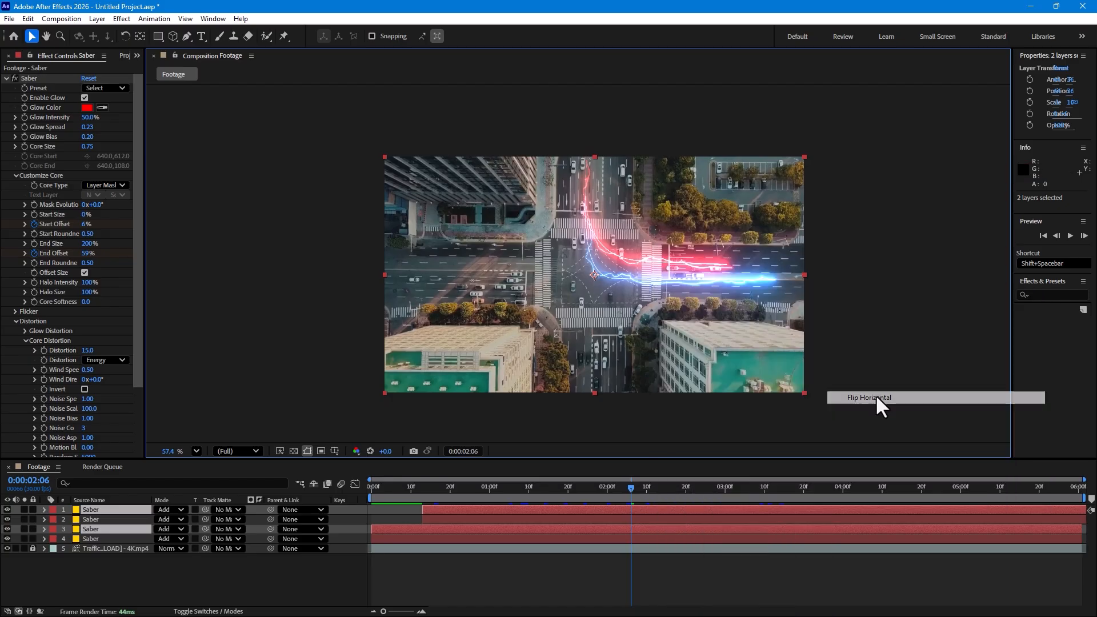
right_click(574, 243)
mouse_move(614, 326)
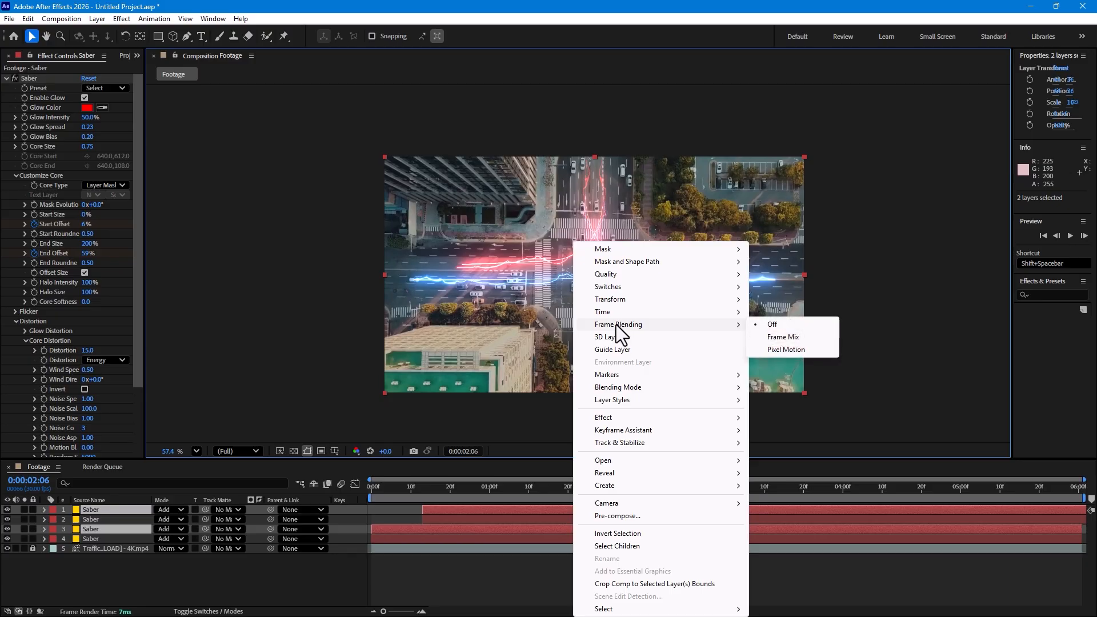
mouse_move(639, 299)
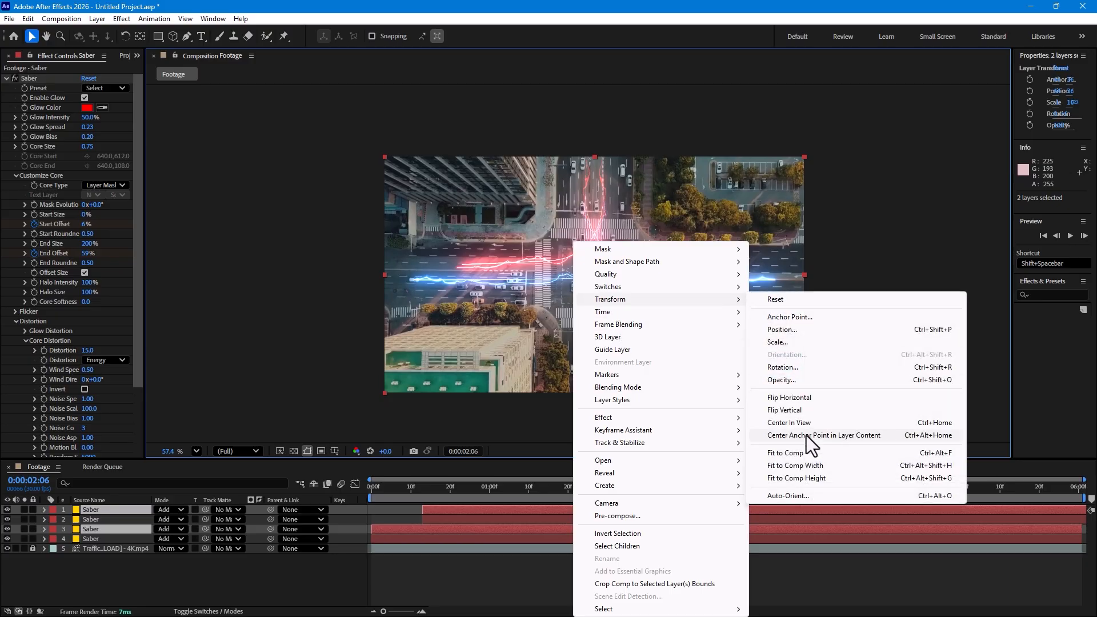
click(807, 410)
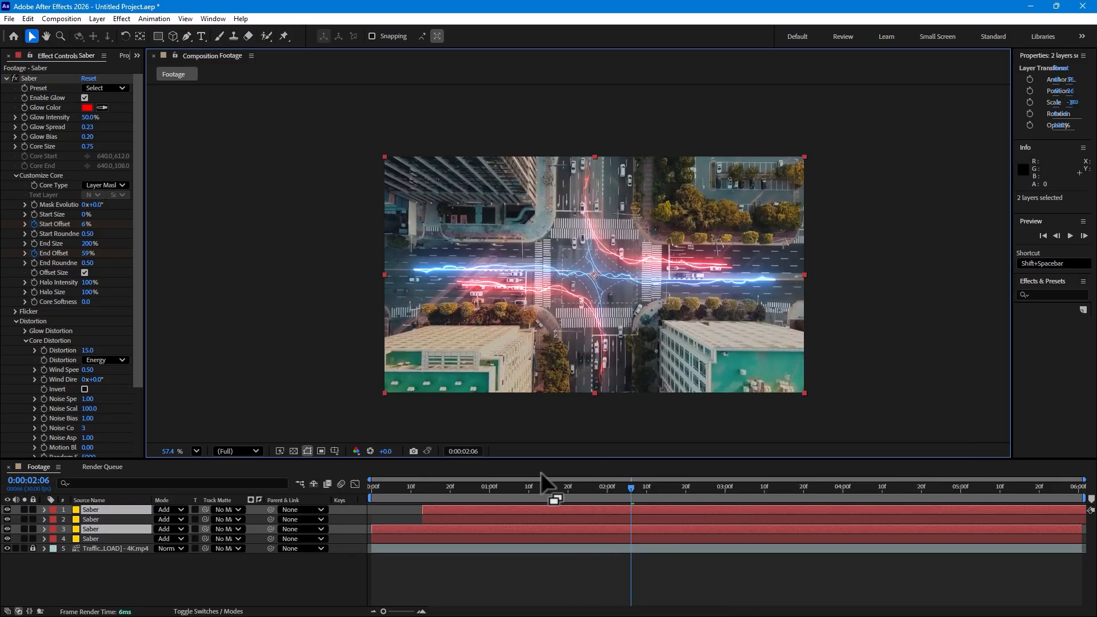
Scrub through the timeline to check the motion of all four beams
click(475, 490)
drag(487, 490, 620, 449)
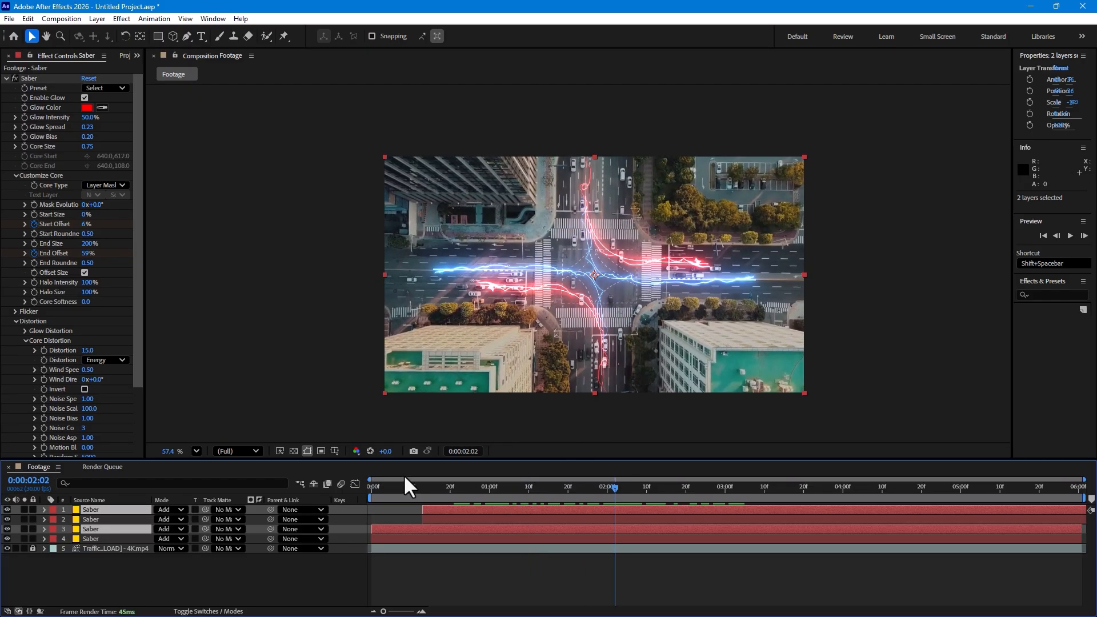
right_click(529, 269)
click(745, 68)
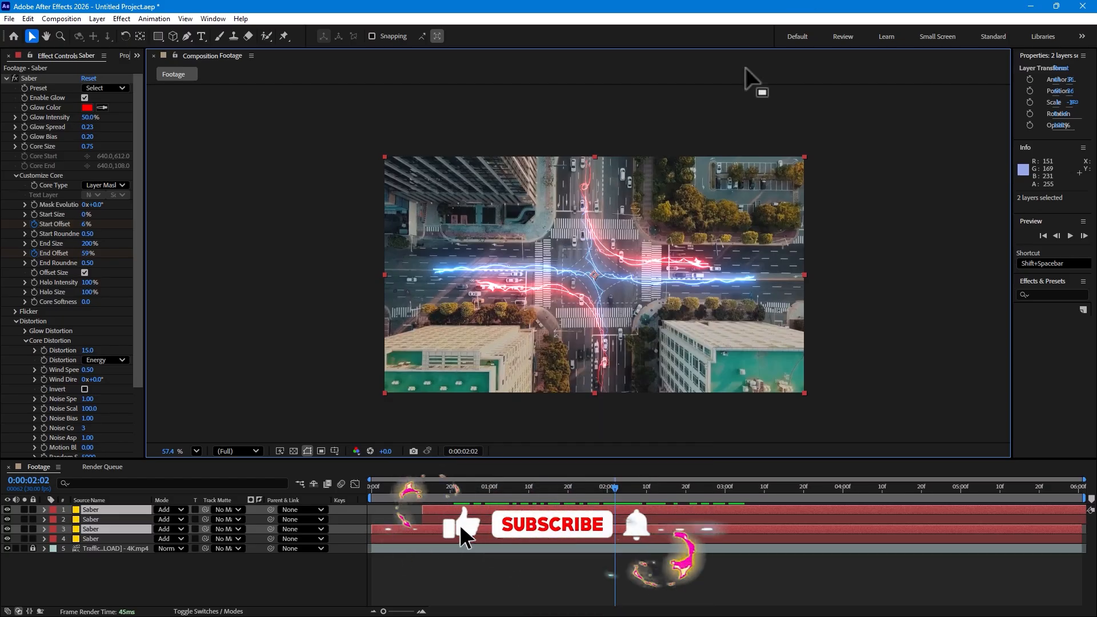
Set the label color of the two flipped Saber layers, 1 and 3, to Yellow
click(109, 572)
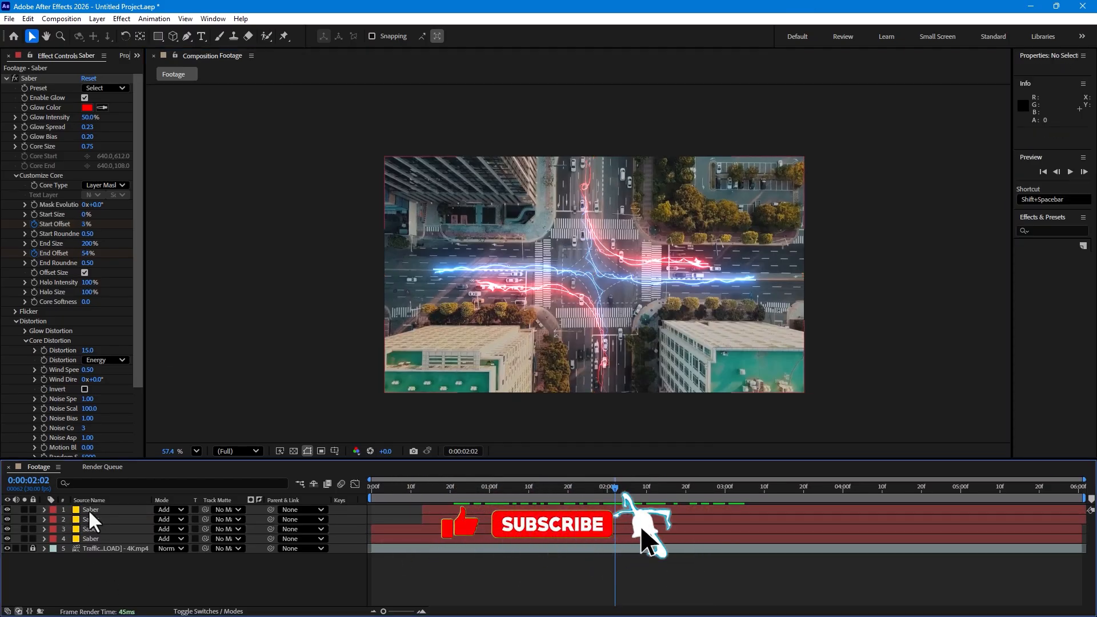
click(61, 507)
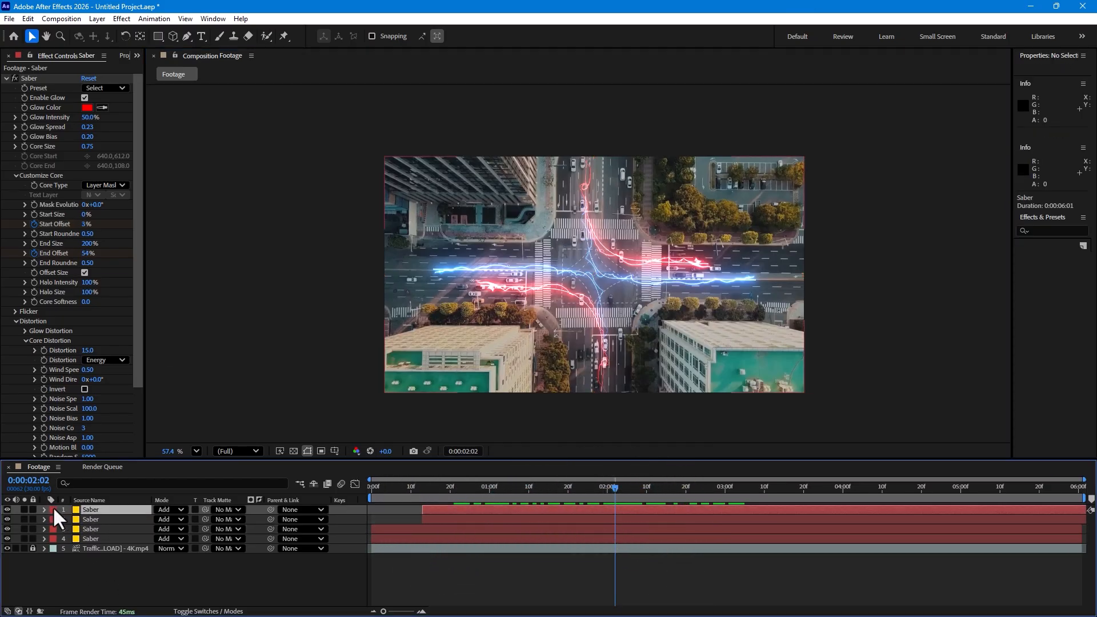
click(53, 506)
click(86, 329)
click(51, 527)
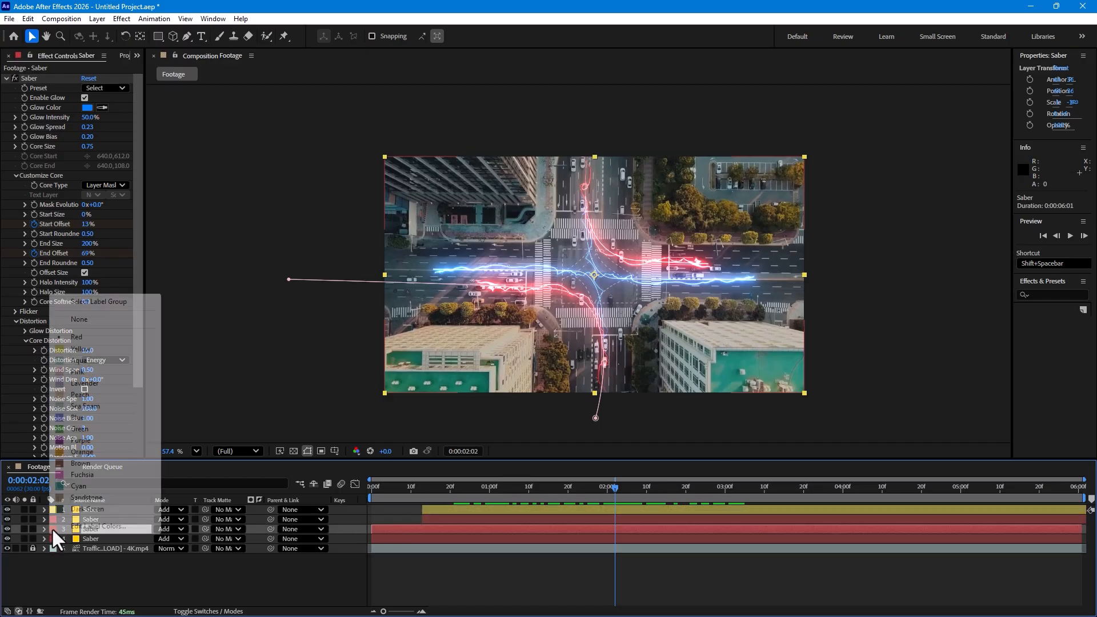
click(94, 348)
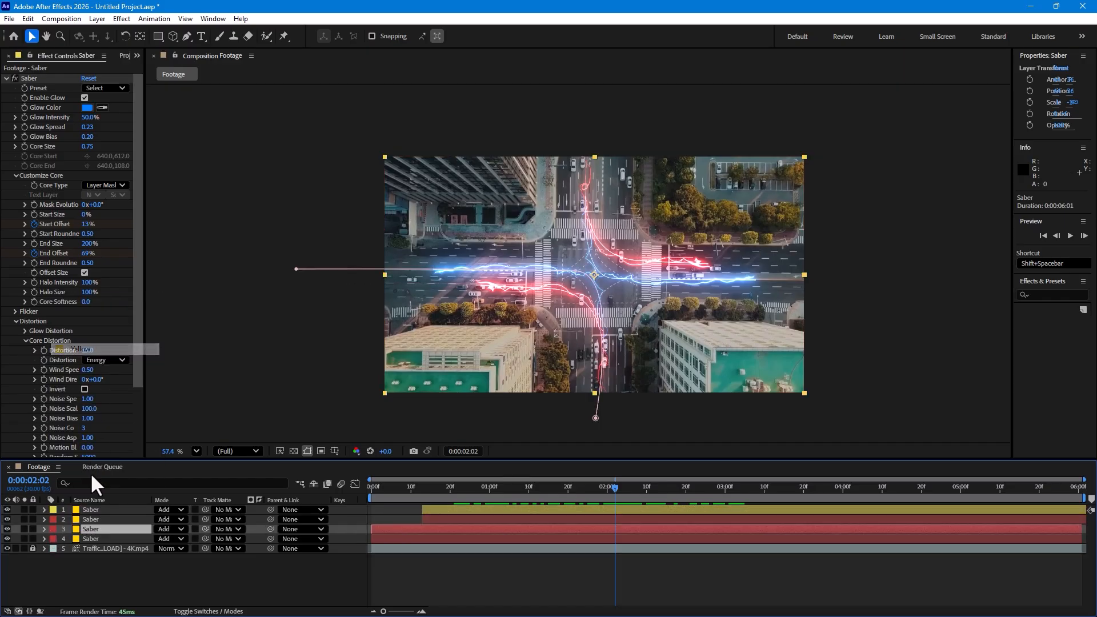
Set the glow color of Saber layer 1 to green 18FF00
click(85, 513)
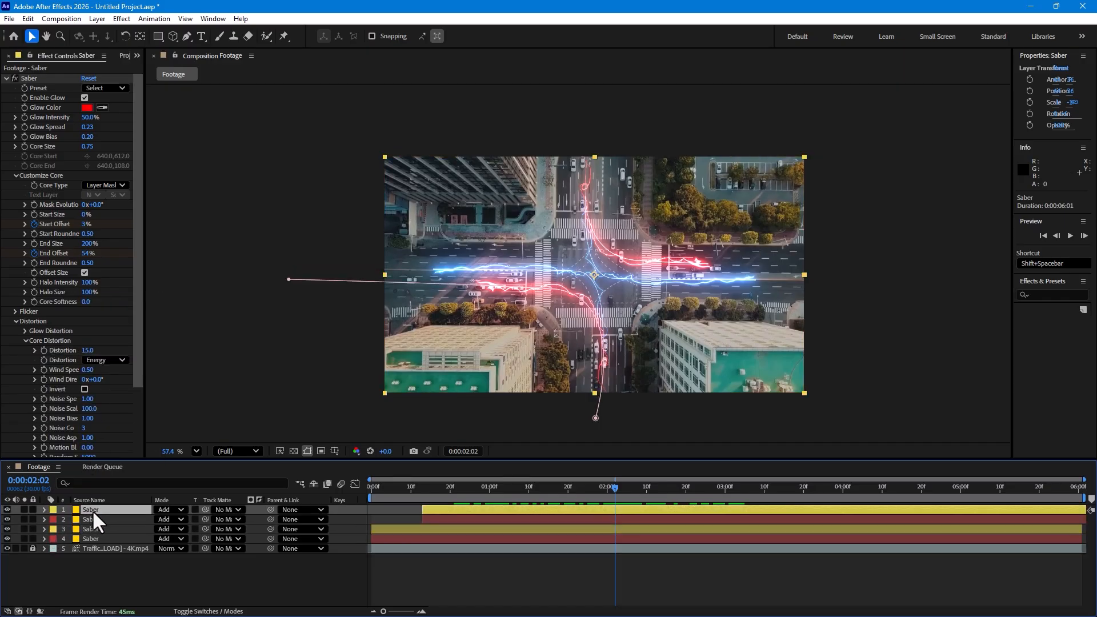
click(87, 107)
click(878, 252)
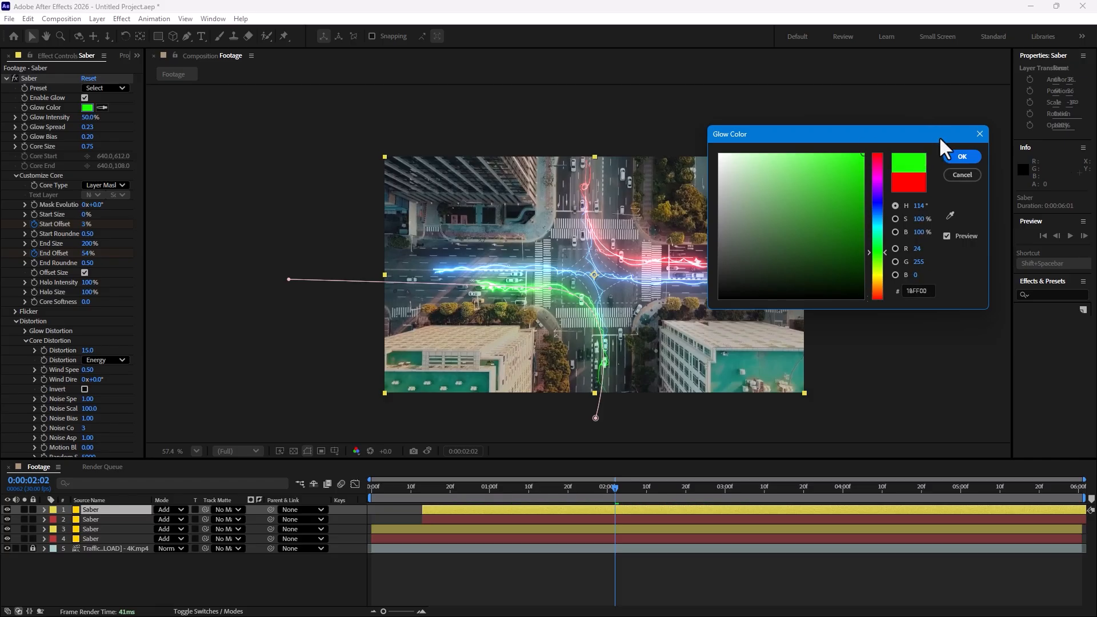
click(962, 157)
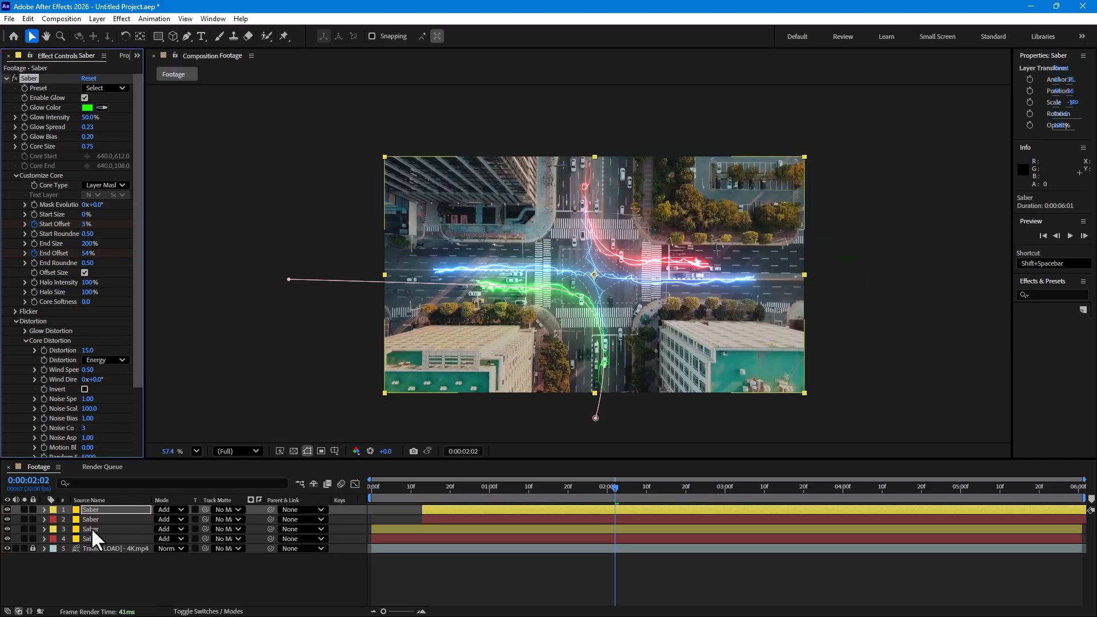
Set the glow color of Saber layer 3 to orange FFB400
click(92, 529)
click(87, 107)
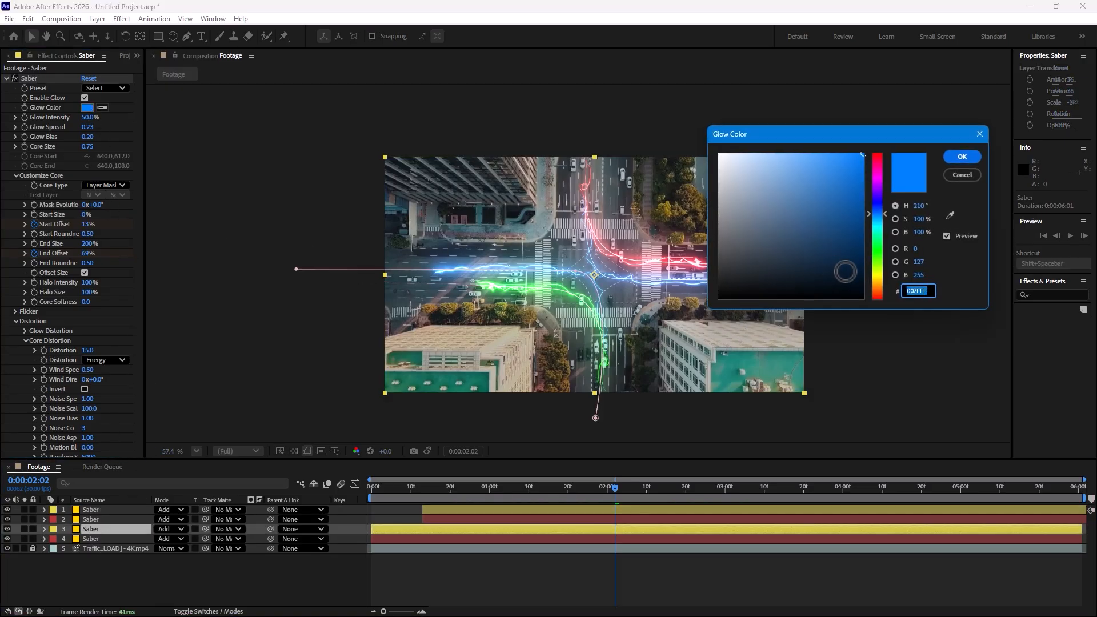
click(877, 281)
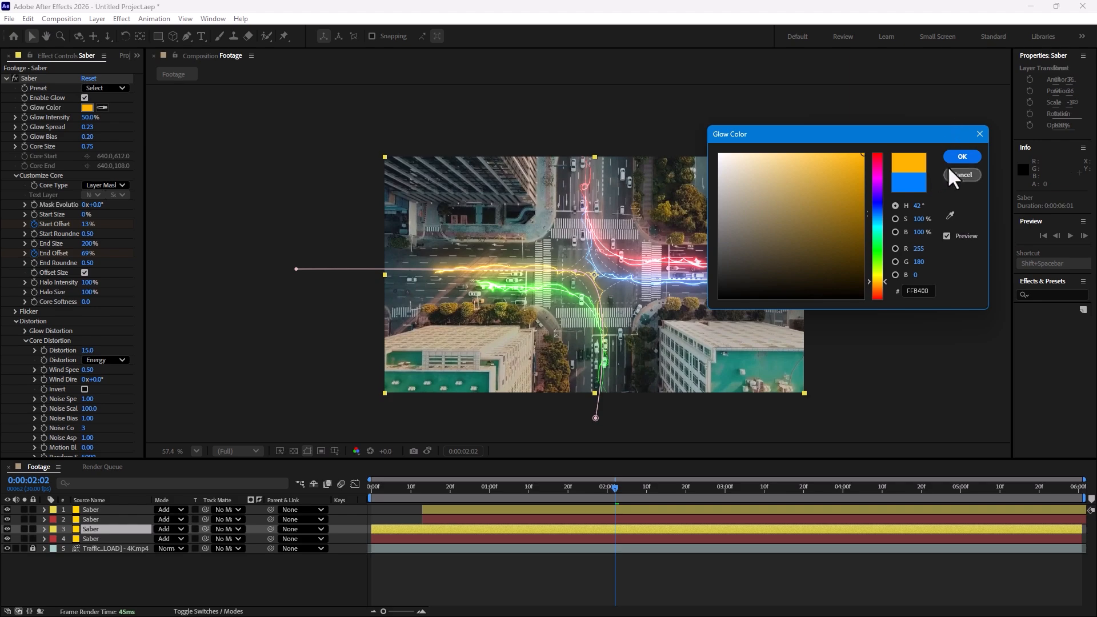
click(962, 157)
Shift the orange Saber layer to start at about 0:00:01:08 and reshape its path to follow the turning lane
click(690, 488)
mouse_move(709, 485)
mouse_down()
mouse_move(784, 486)
mouse_move(586, 490)
mouse_move(710, 490)
mouse_up()
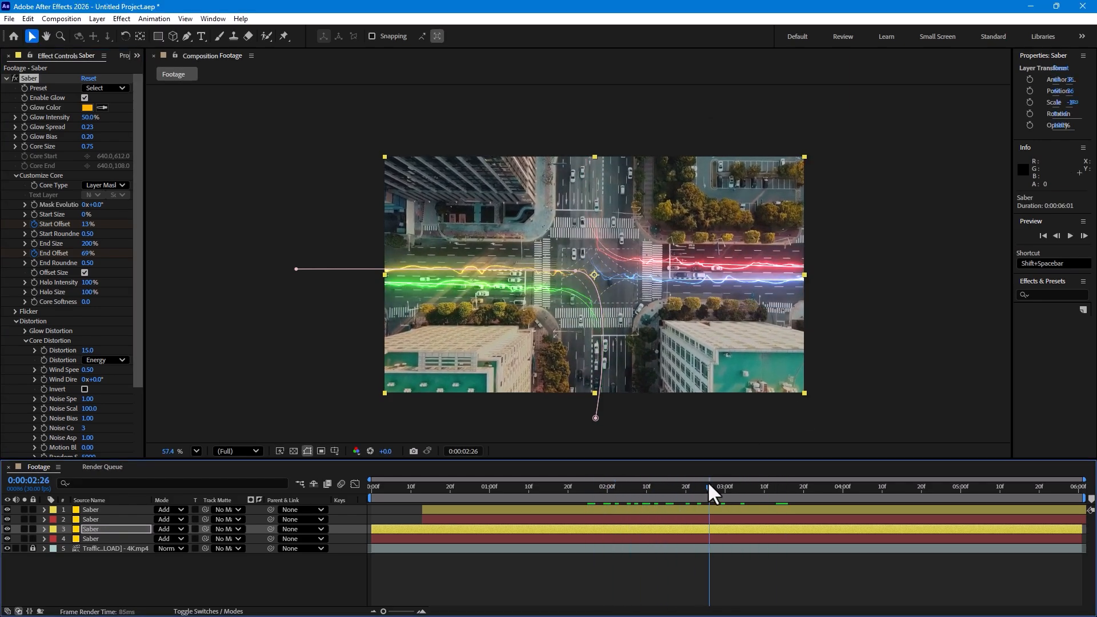
click(613, 559)
drag(615, 529, 756, 495)
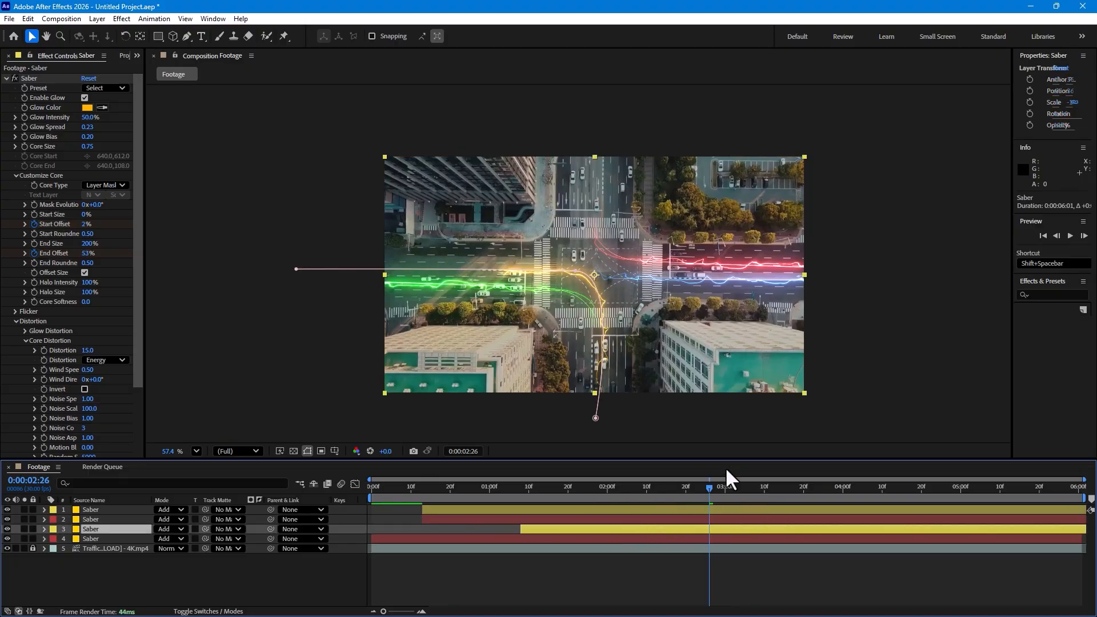
click(571, 269)
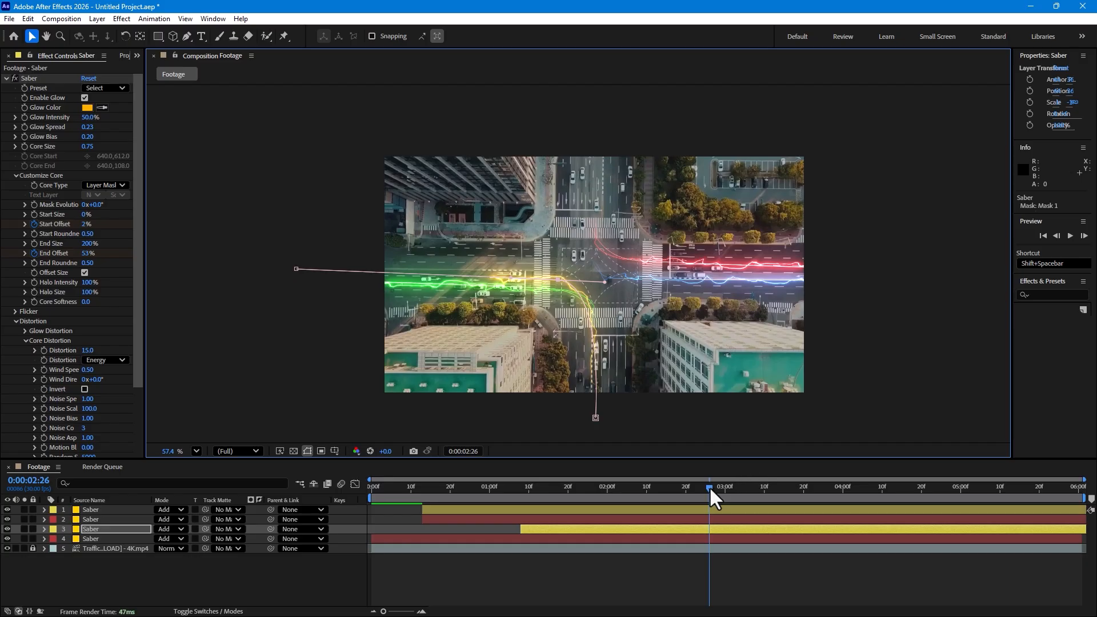
drag(709, 486, 704, 486)
Shift red Saber layer 2 to start at about 0:00:01:08 and scrub through the beams' timing
click(657, 518)
drag(656, 516, 774, 517)
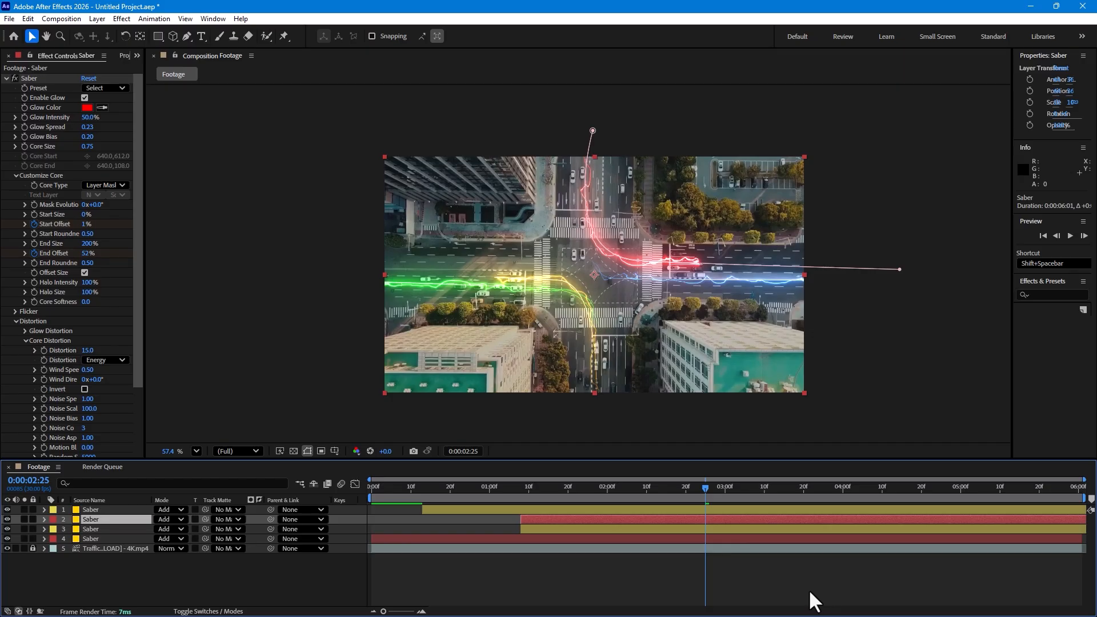
mouse_move(678, 490)
mouse_down()
mouse_move(638, 490)
mouse_move(694, 489)
mouse_up()
click(841, 603)
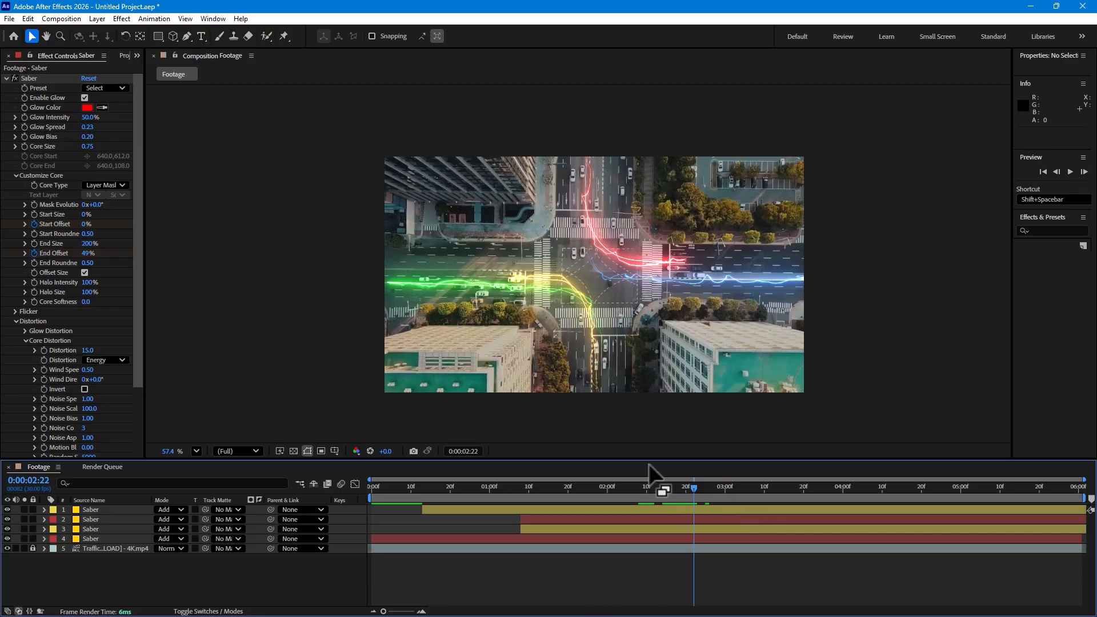
drag(527, 495, 629, 503)
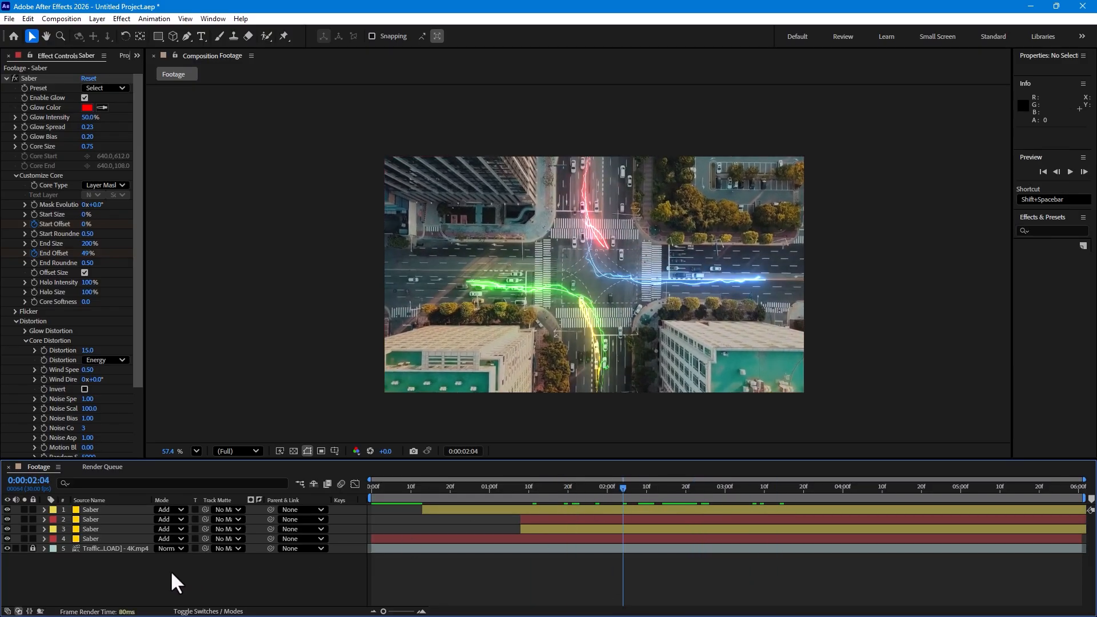
Unlock the traffic footage layer and apply the Cineon Converter effect to it
click(32, 549)
click(106, 549)
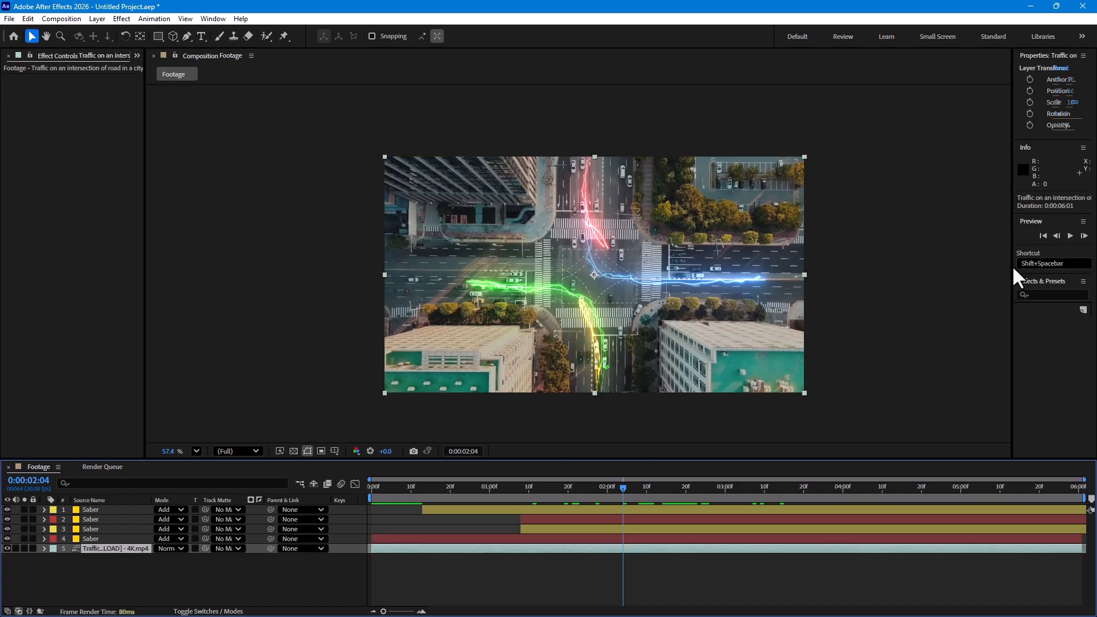
drag(1013, 268, 921, 276)
click(993, 295)
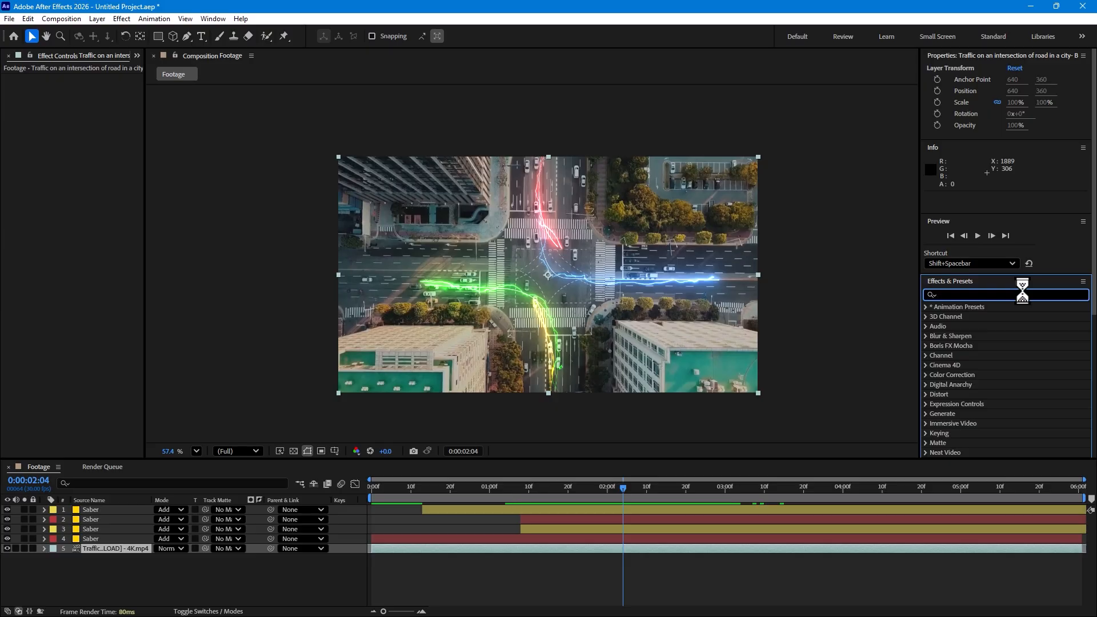
text(cine)
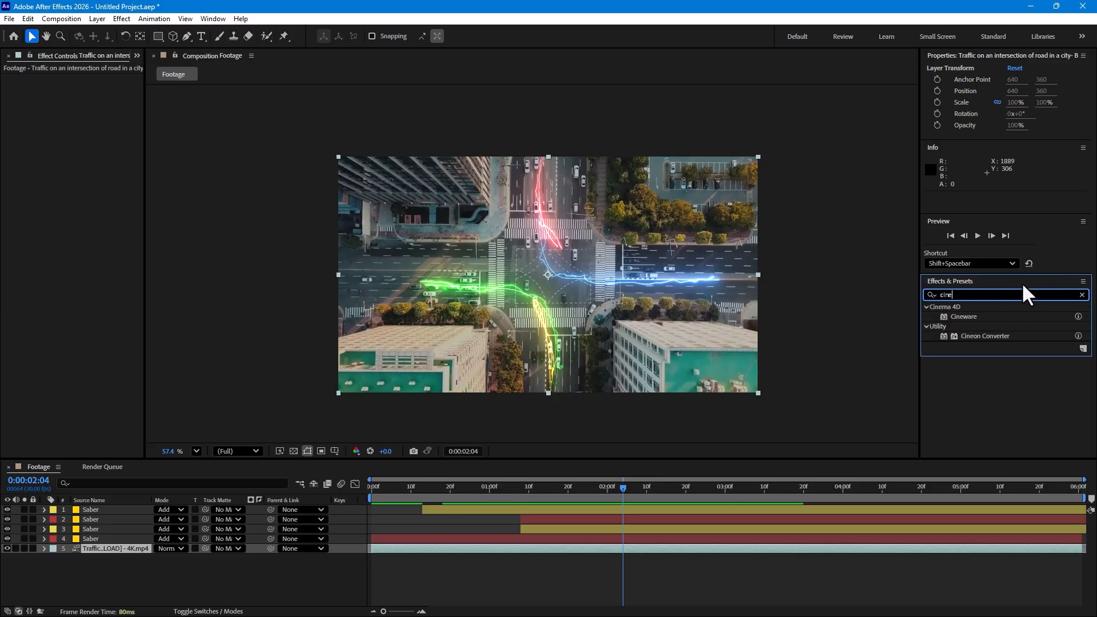
double_click(989, 337)
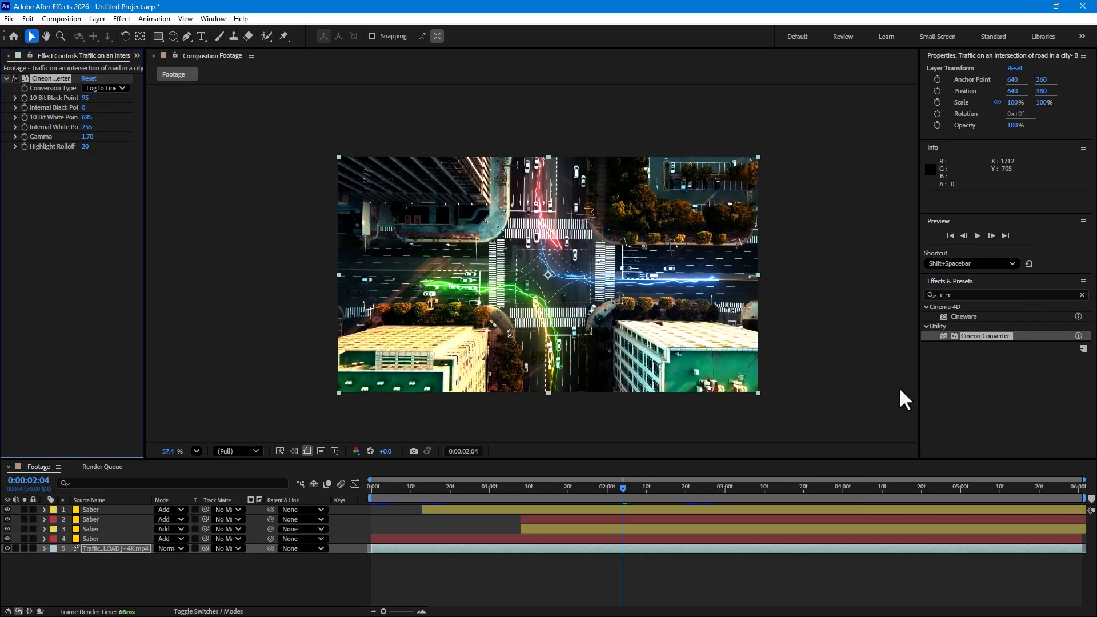
Set Cineon Converter to Log to Log, 10 Bit Black Point 131, Internal Black Point 3, 10 Bit White Point 1012, Internal White Point 212, Gamma 0.87
click(106, 88)
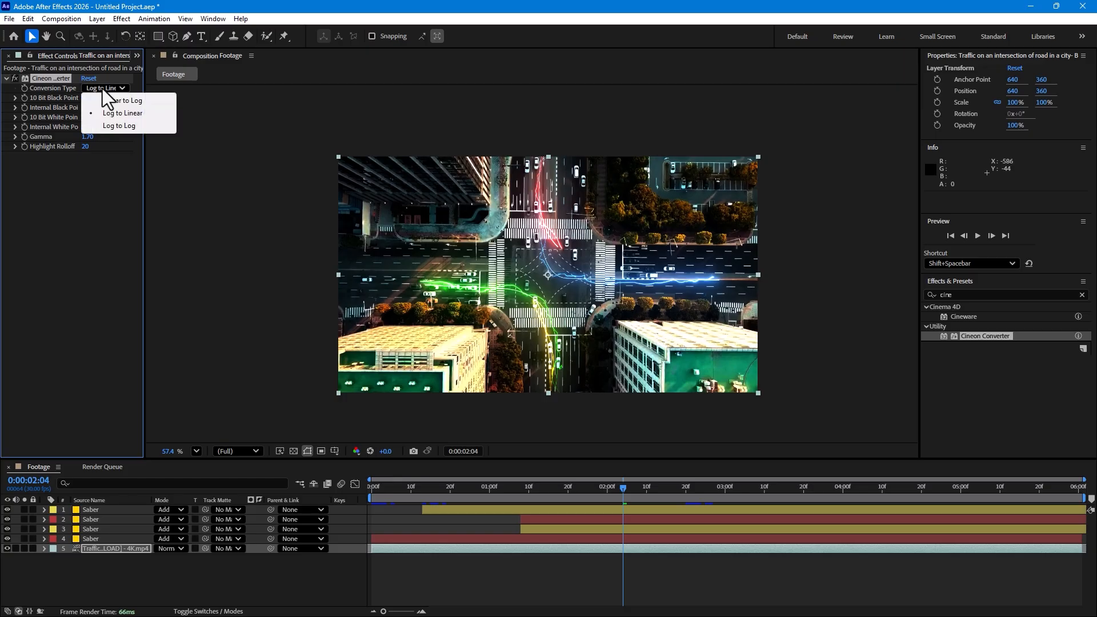
click(117, 122)
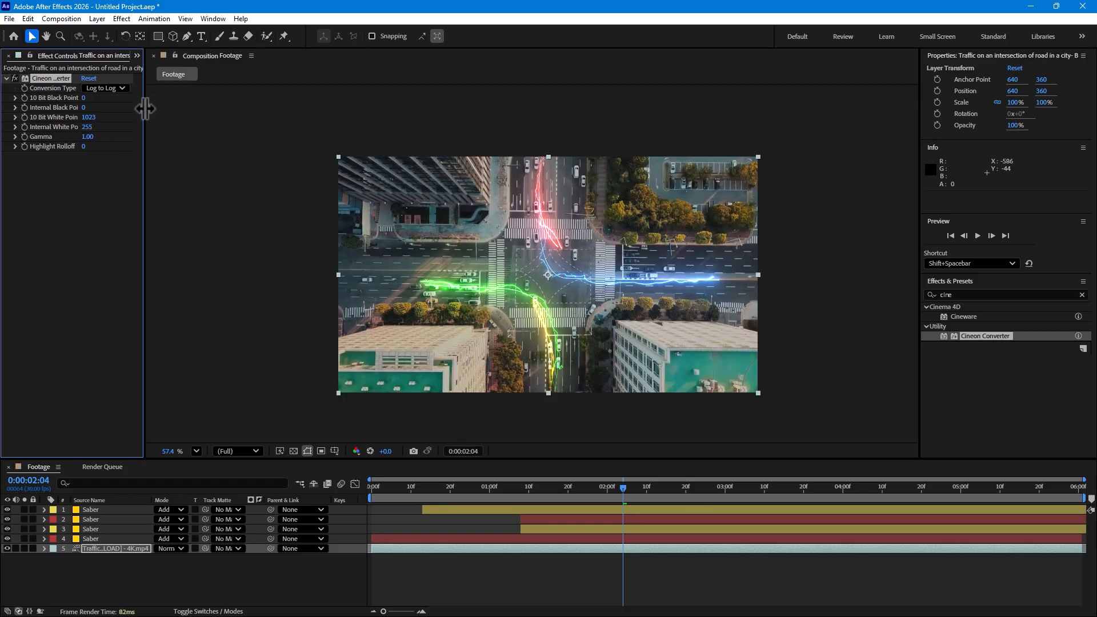
mouse_move(145, 109)
mouse_down()
mouse_move(155, 110)
mouse_move(150, 100)
mouse_up()
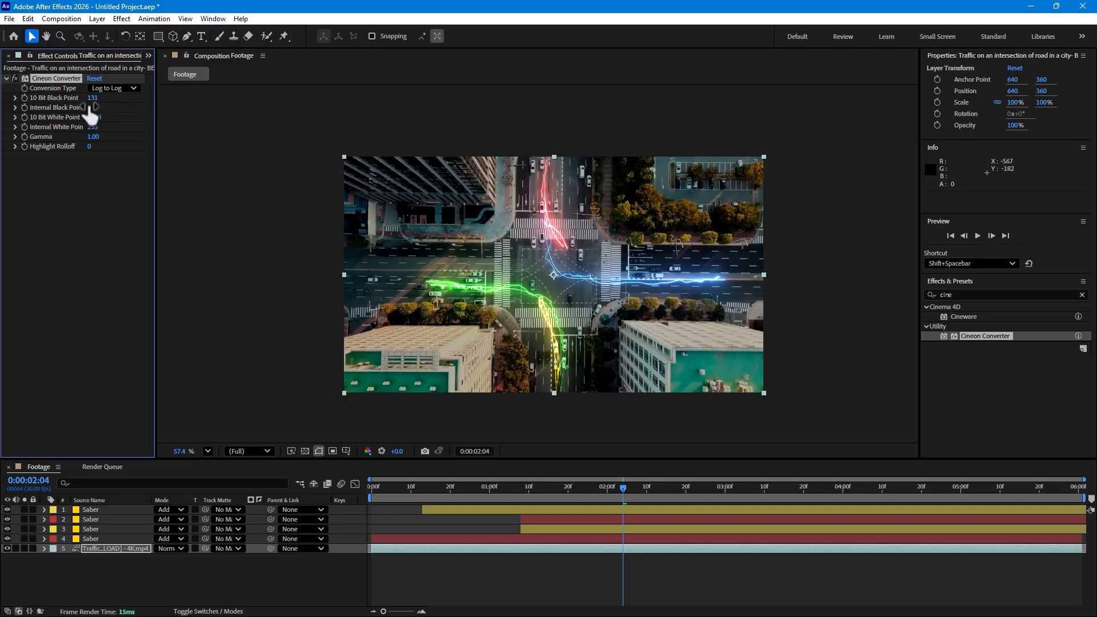
drag(93, 107, 70, 118)
drag(133, 120, 168, 132)
drag(88, 140, 68, 159)
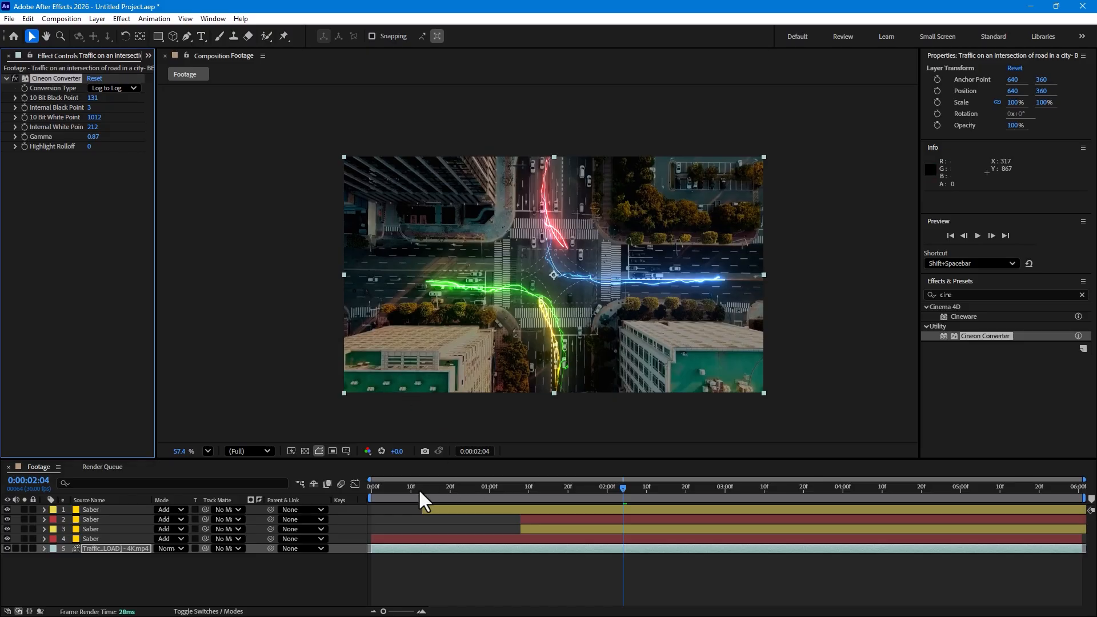
drag(419, 489, 644, 458)
click(241, 597)
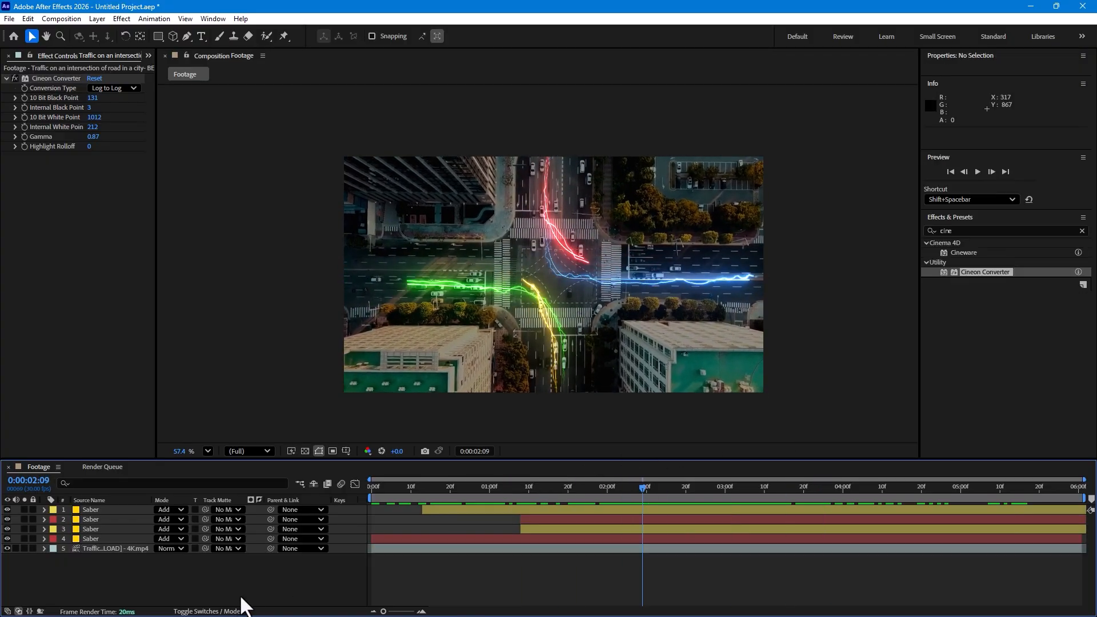
Duplicate the green Saber layer and reshape the copy's mask into a near-vertical path running straight through the intersection
click(97, 508)
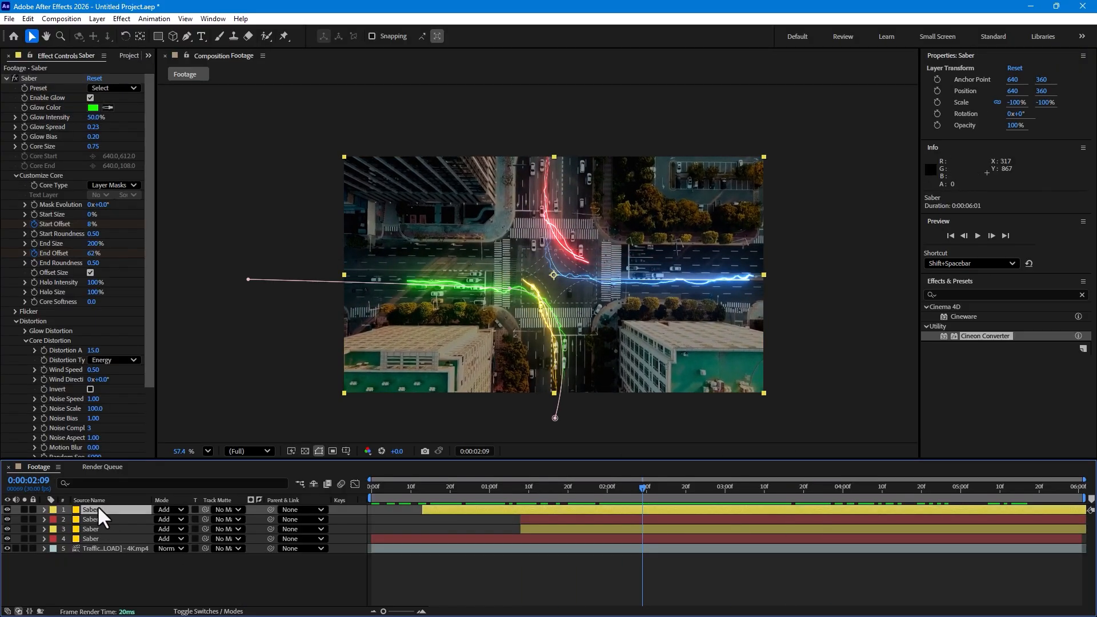
key(ctrl+d)
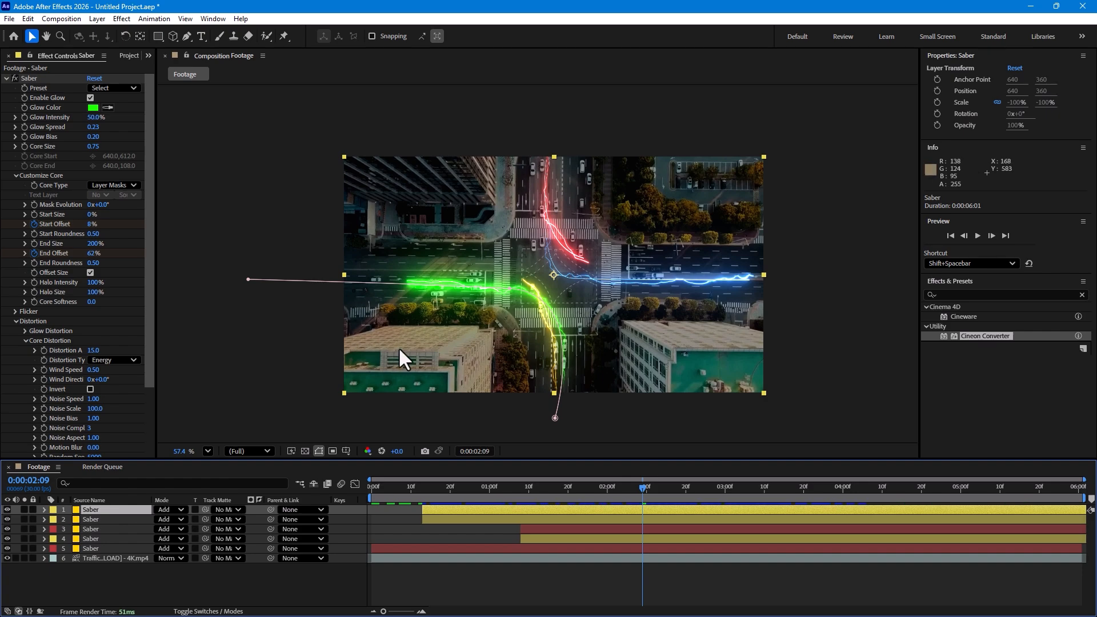
drag(249, 280, 559, 97)
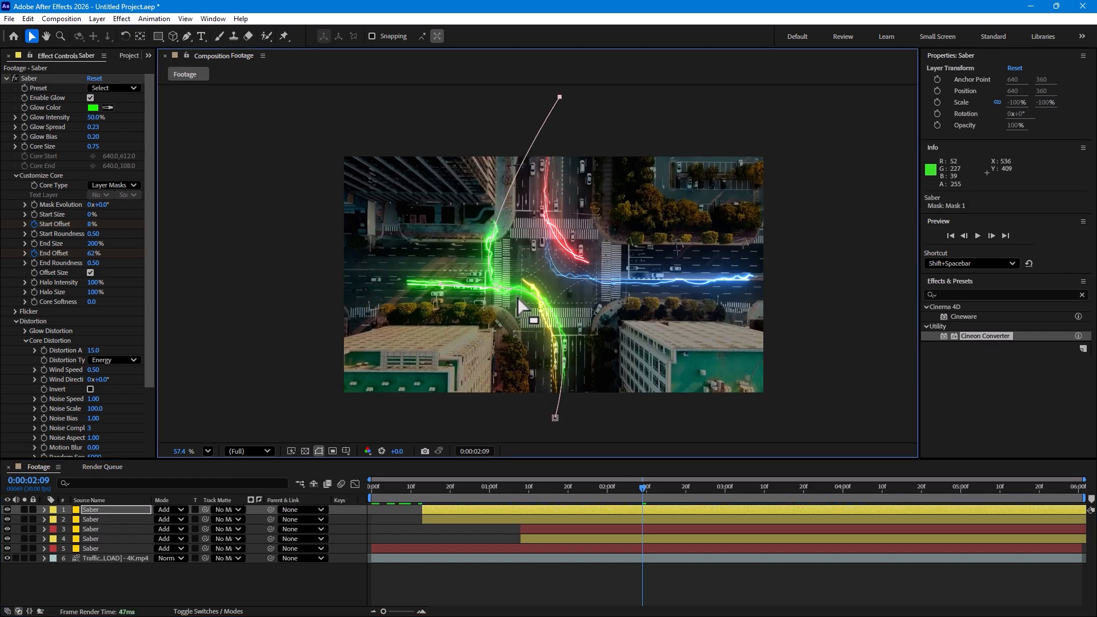
mouse_move(508, 285)
mouse_down()
mouse_move(645, 264)
mouse_move(563, 315)
mouse_up()
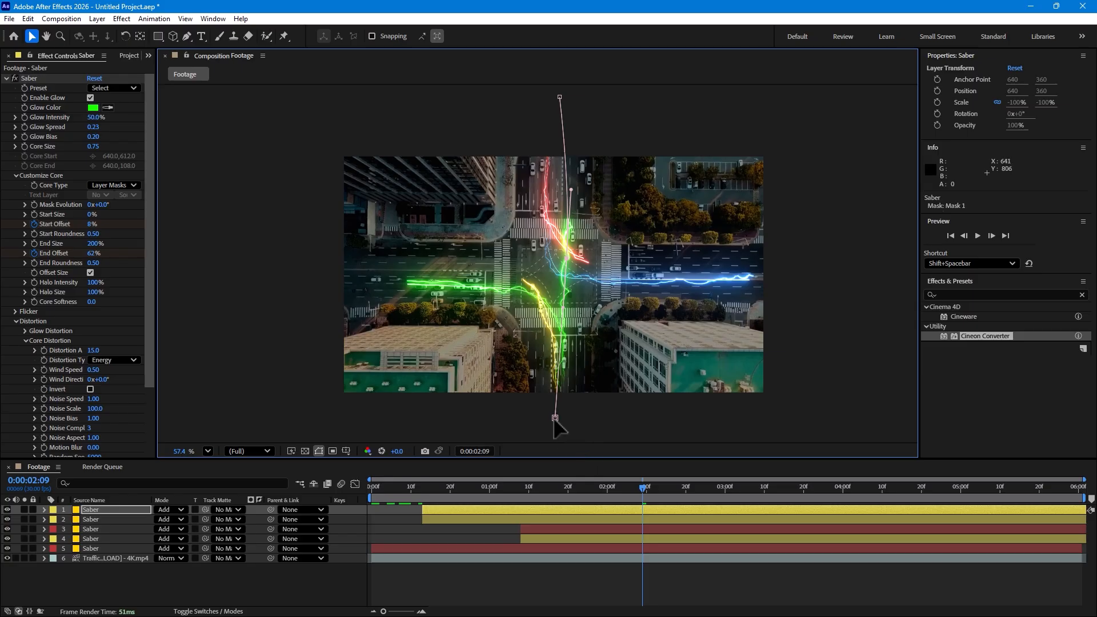
drag(555, 418, 574, 500)
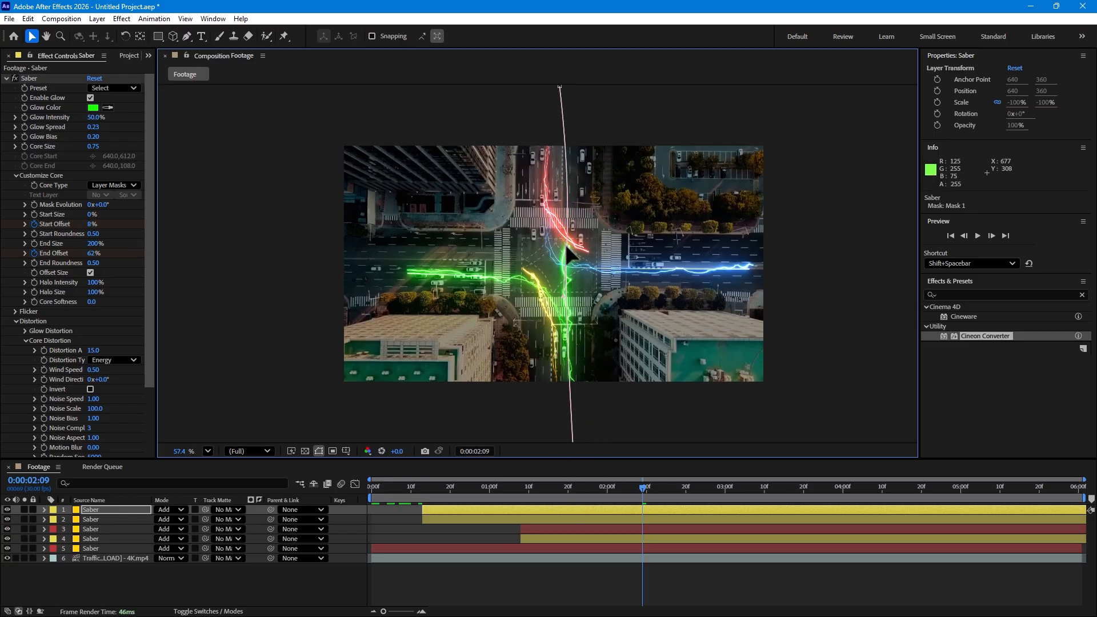
drag(566, 252, 561, 188)
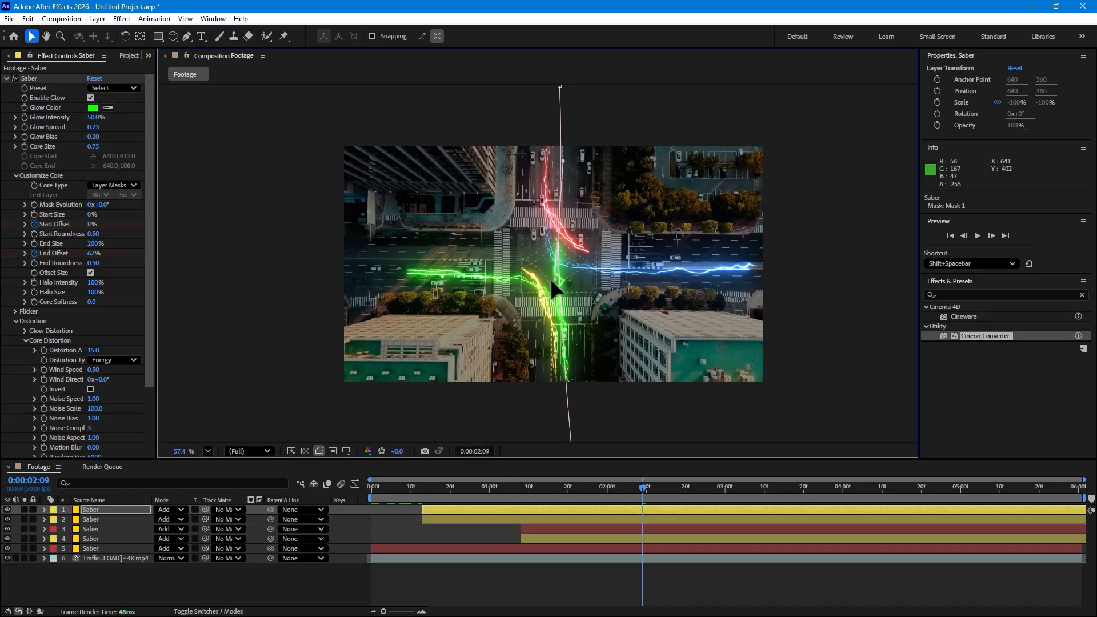
drag(552, 284, 546, 290)
key(space)
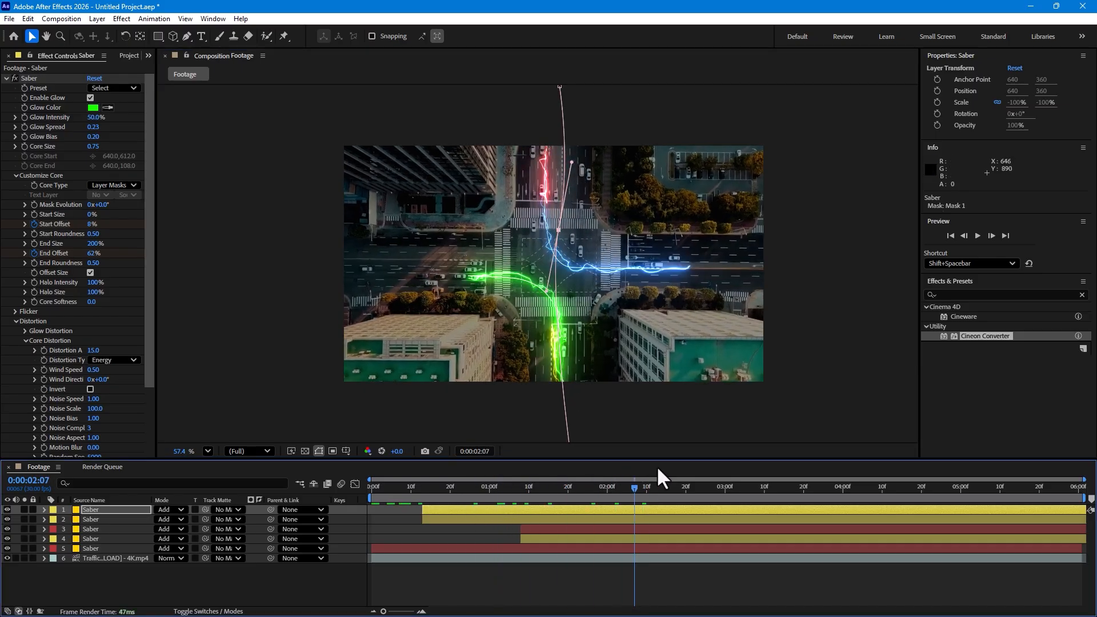
Reveal the duplicated green Saber layer's Start Offset and End Offset keyframes and compress their spacing to speed up the beam
drag(620, 511, 876, 506)
drag(571, 488, 684, 503)
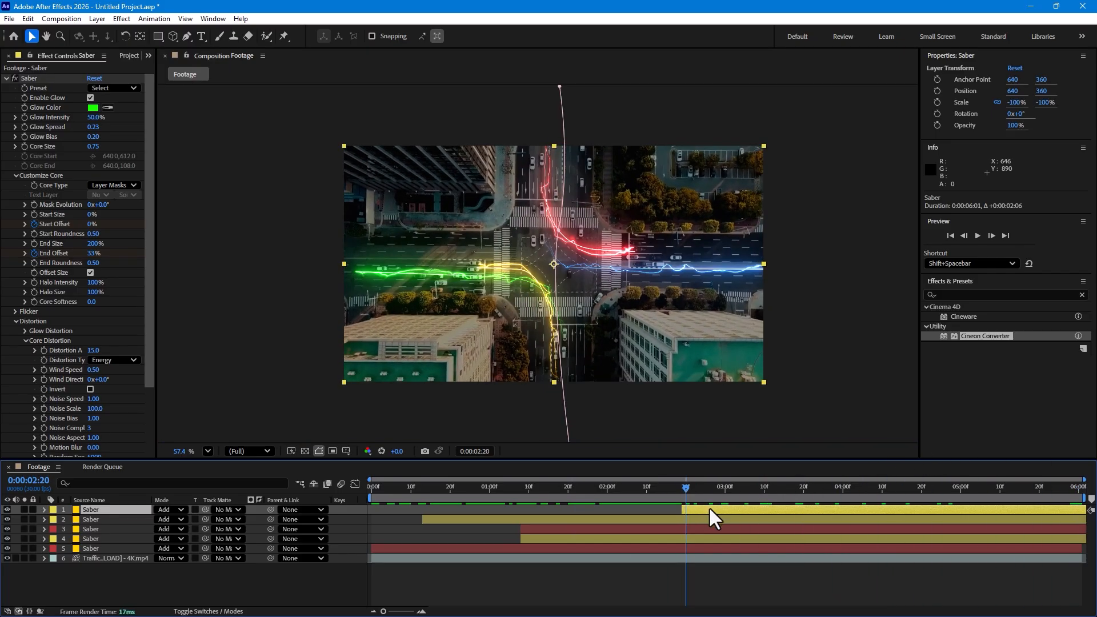
key(u)
drag(763, 510, 459, 523)
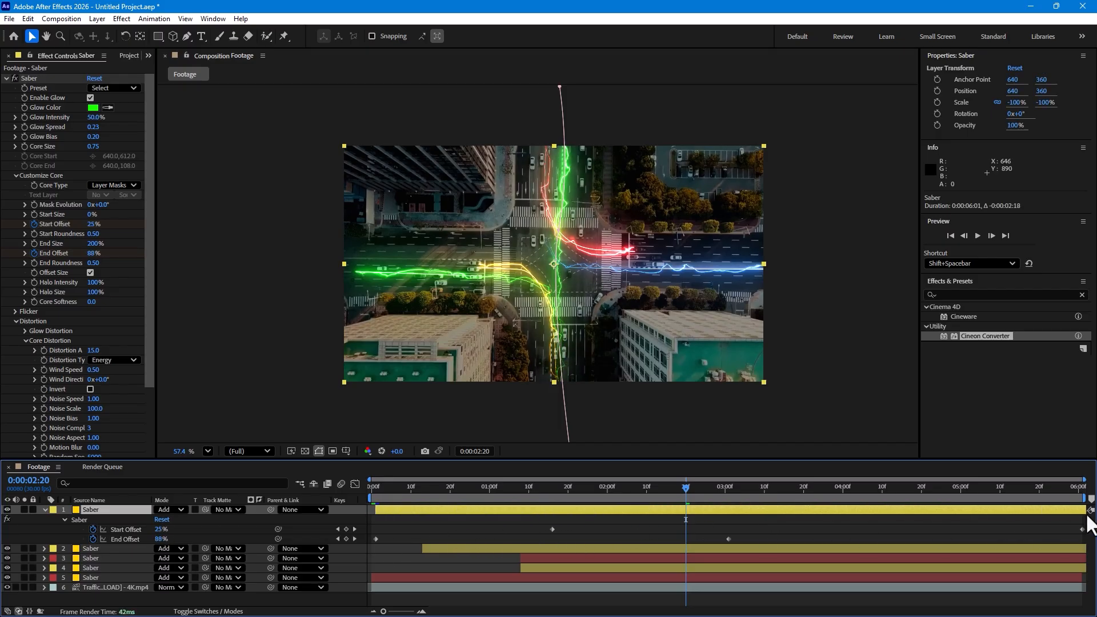
drag(1084, 520, 372, 541)
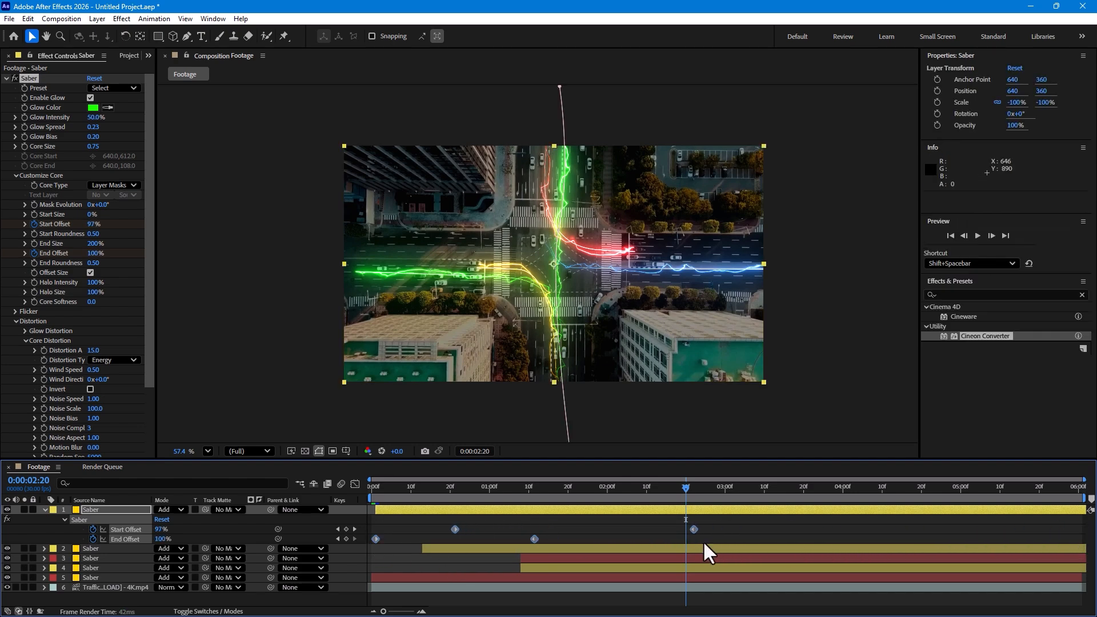
Shift the duplicated green Saber layer to start at about 0:00:03:10 and check its motion against the crossing traffic
drag(474, 509, 912, 481)
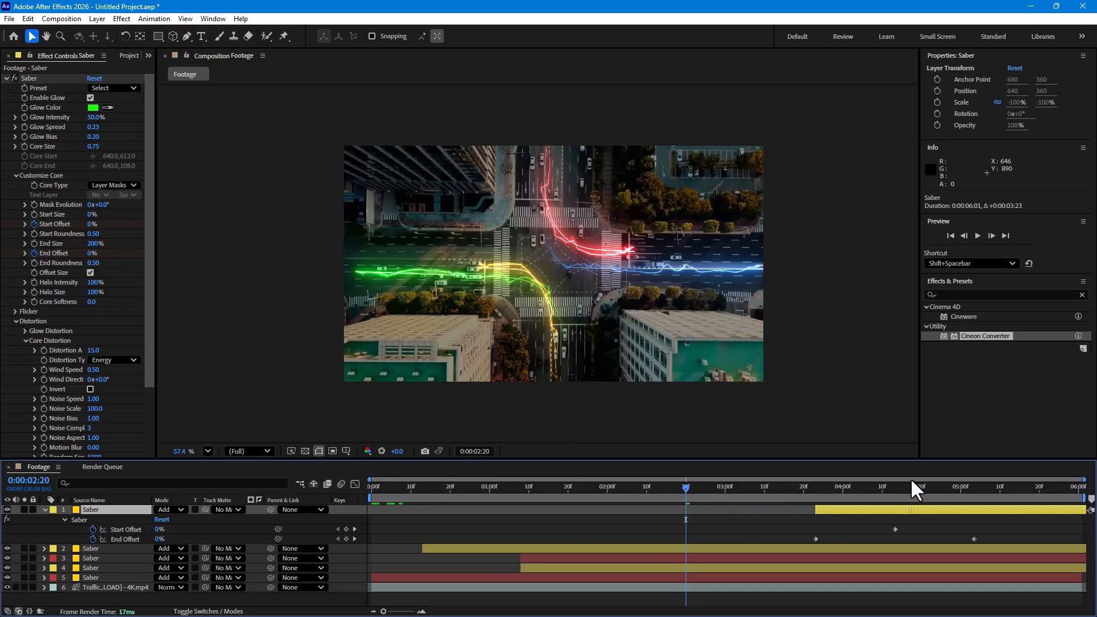
drag(697, 490, 811, 516)
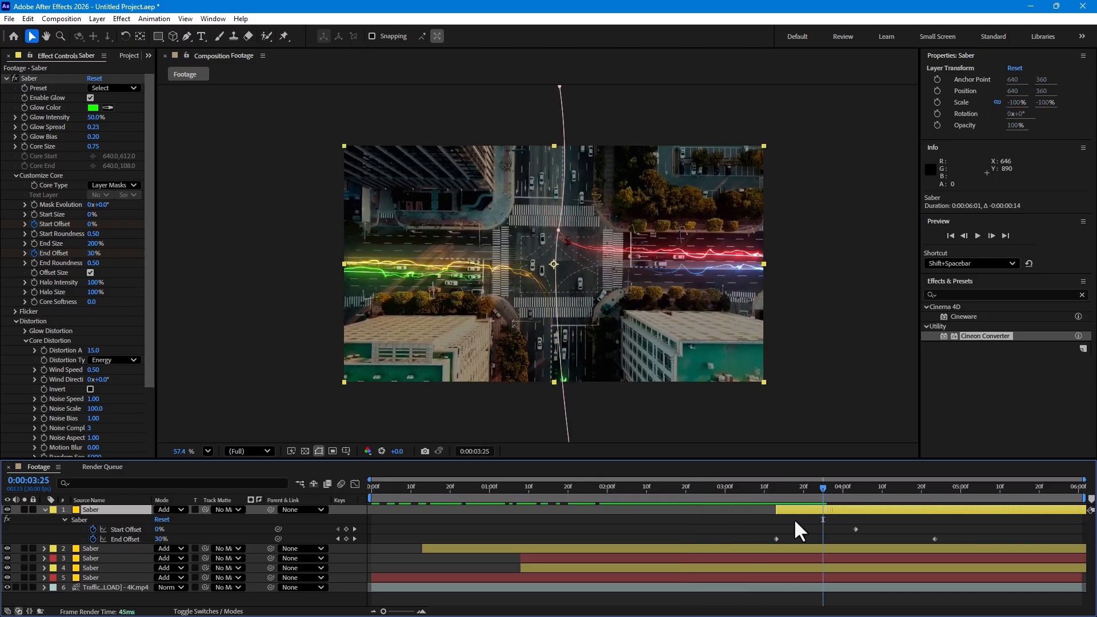
drag(757, 489, 880, 485)
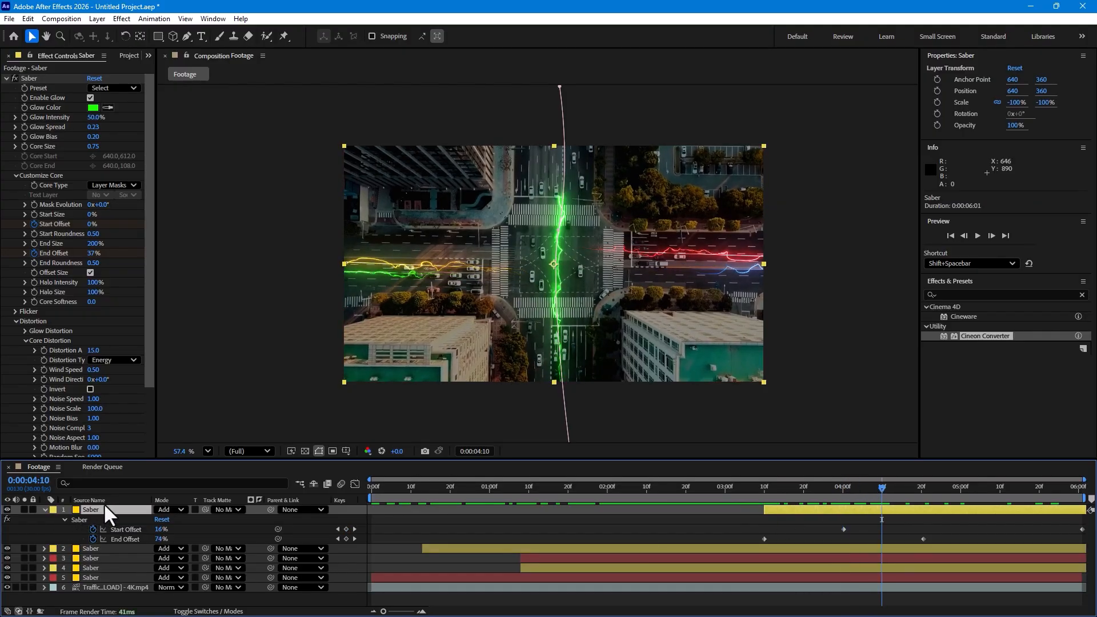
Set the vertical Saber beam's Glow Bias to 0.28, Glow Spread to 0.33 and glow color to blue 0600FF, then preview the animation
drag(93, 150, 96, 123)
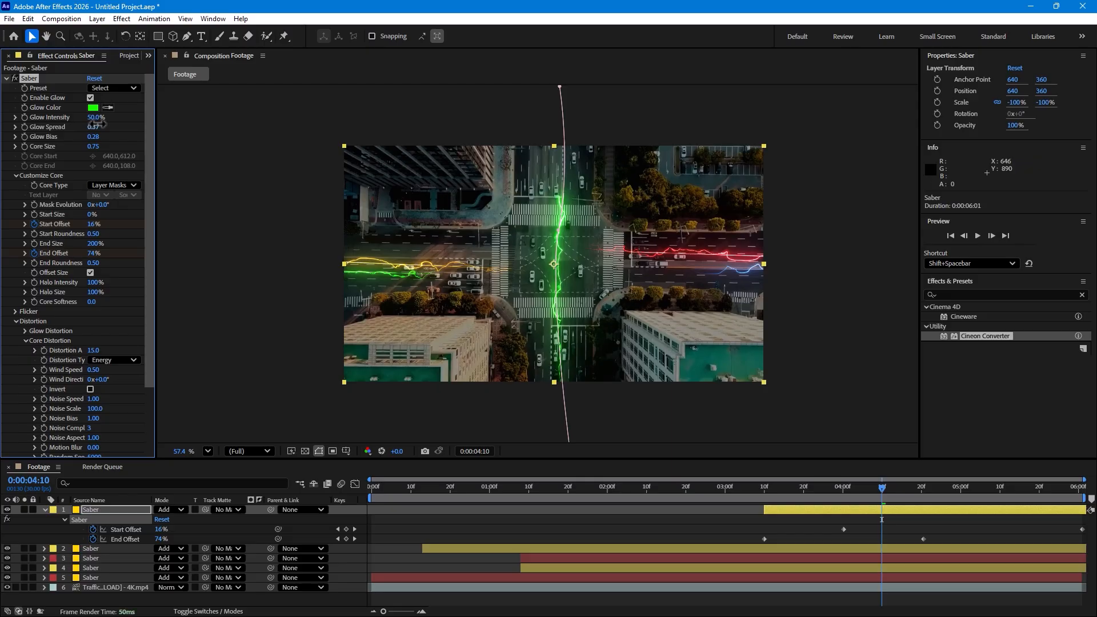
click(92, 108)
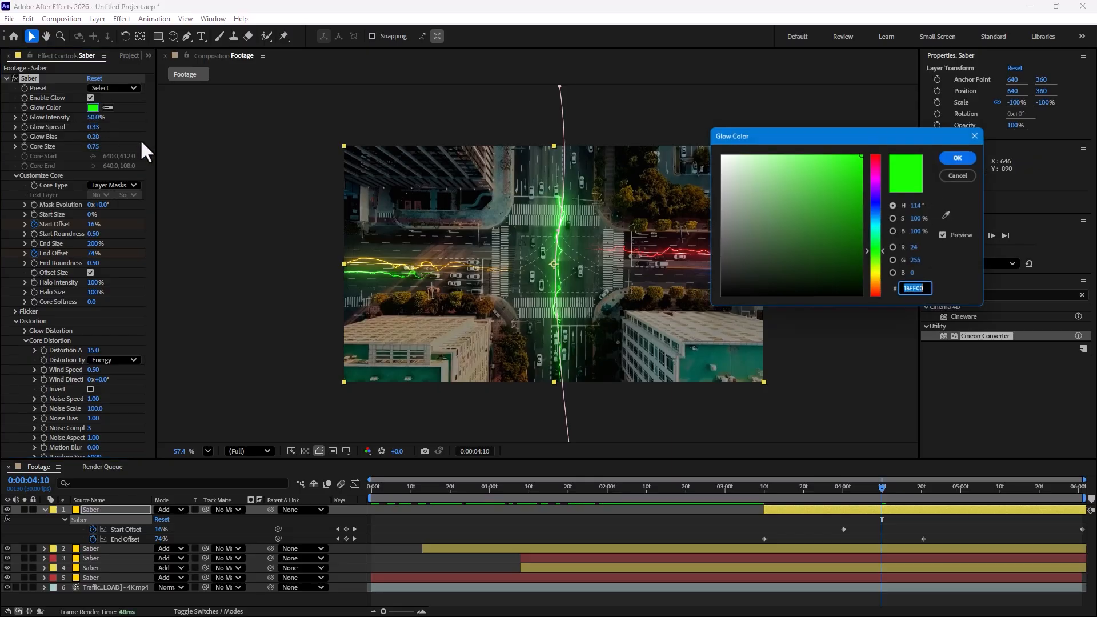
drag(877, 225, 863, 207)
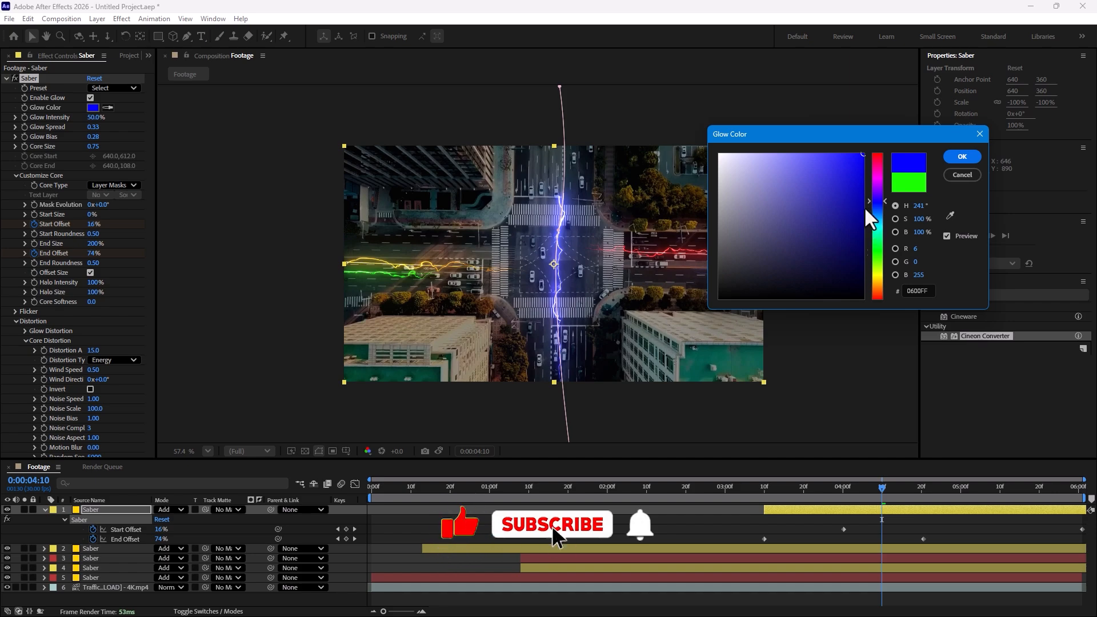
click(962, 157)
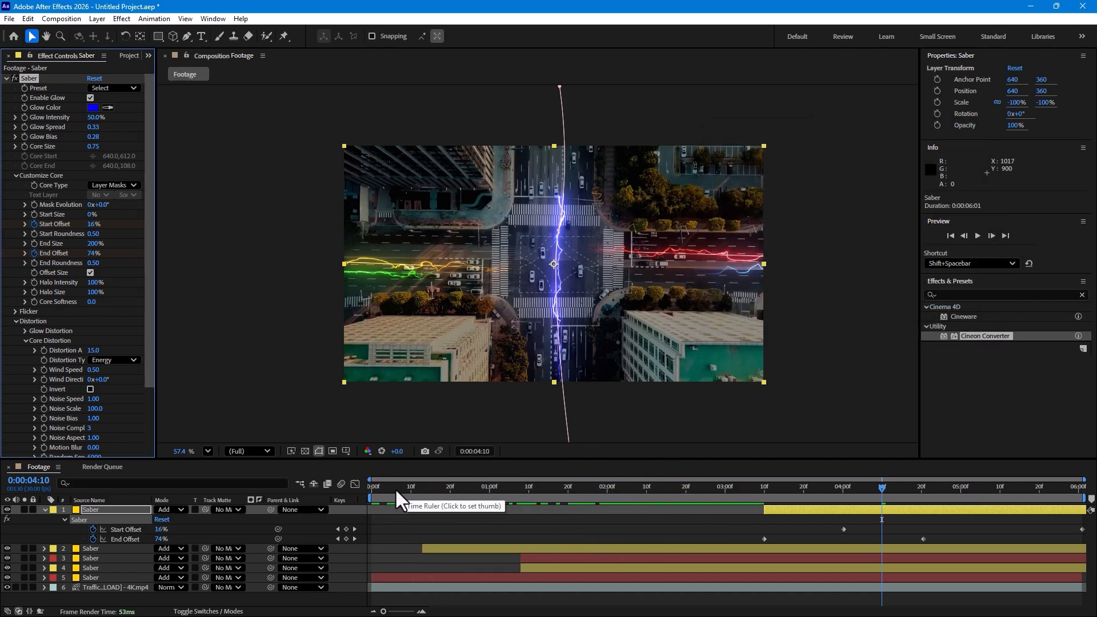
drag(396, 488, 685, 458)
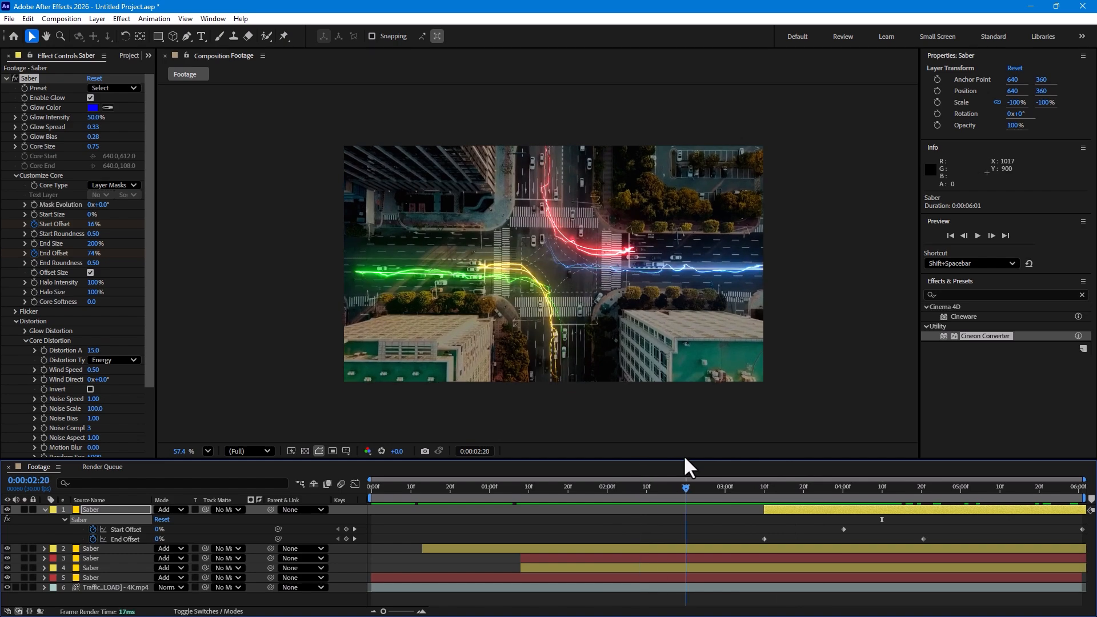